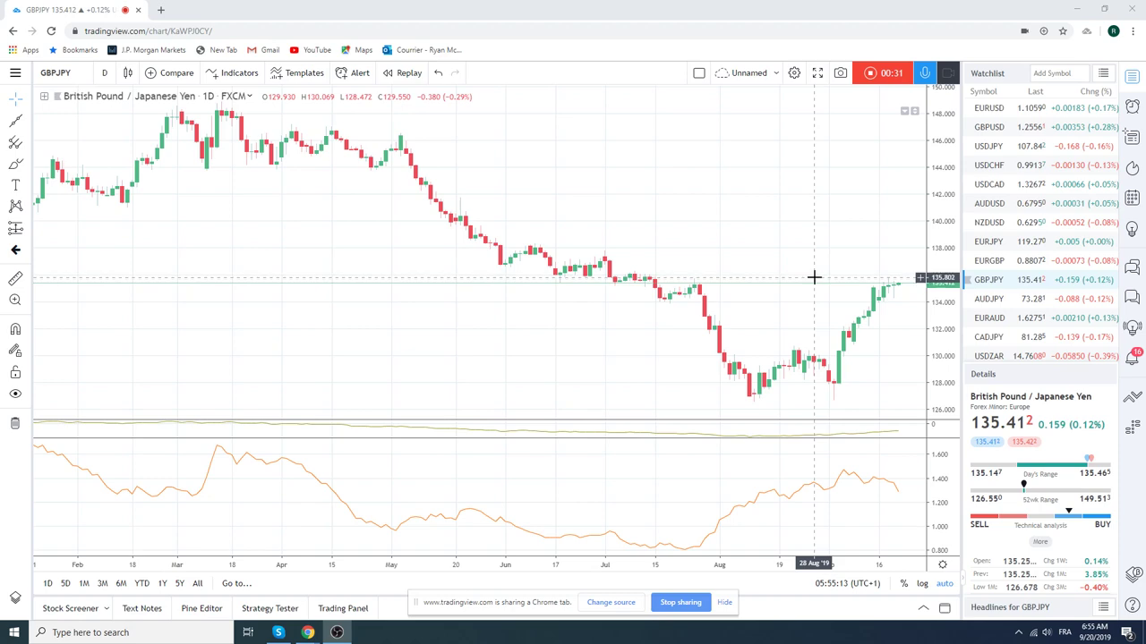
# Zoom out the GBPJPY daily chart until its history reaches back to December 2018
pyautogui.scroll(-3, 725, 365)
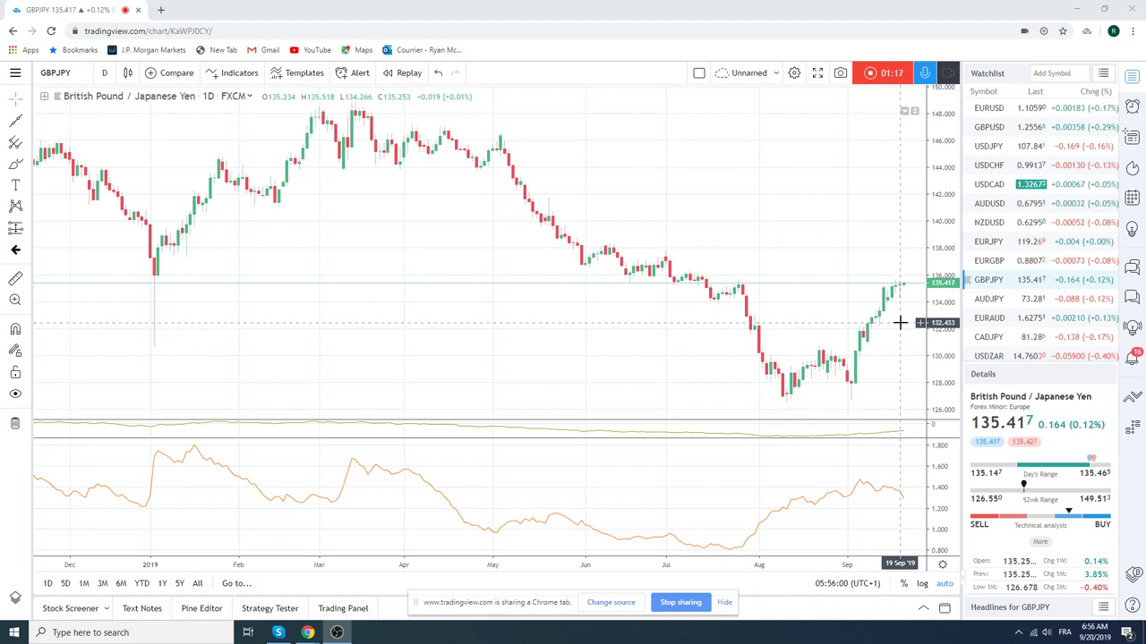
# Load the EURGBP daily chart and scroll through its history
pyautogui.click(988, 260)
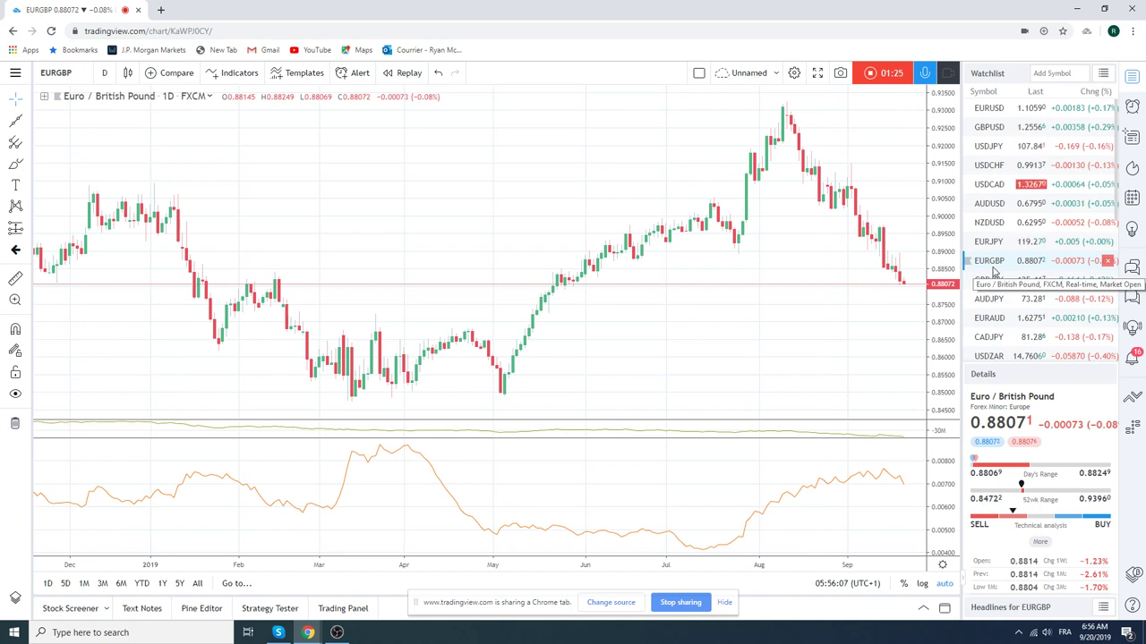
pyautogui.scroll(-1, 993, 273)
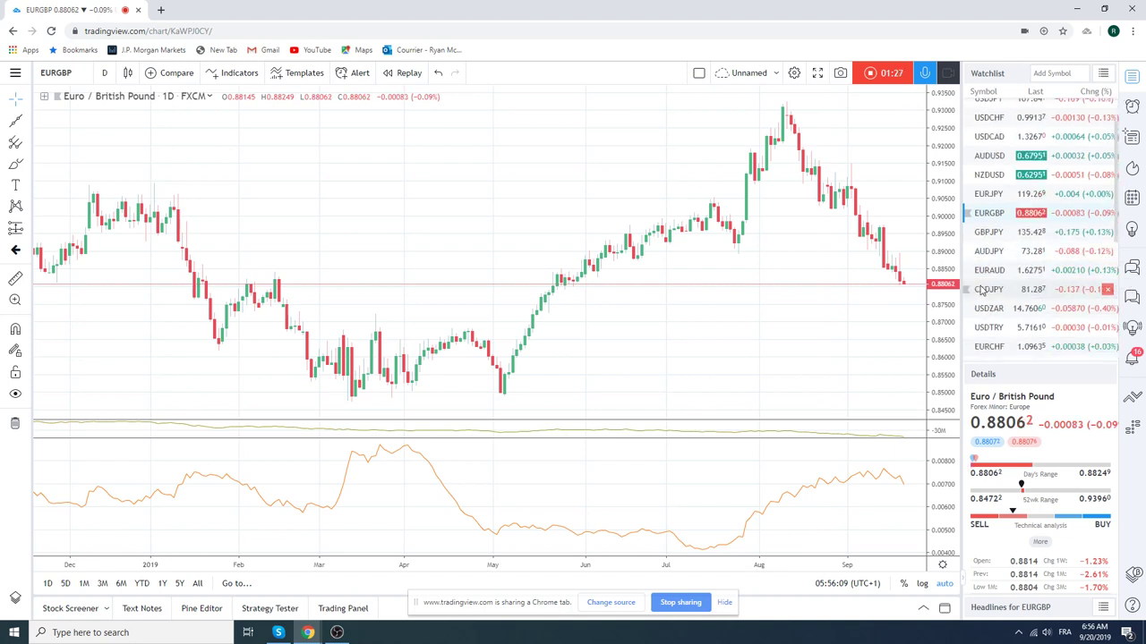
pyautogui.scroll(-1, 1002, 266)
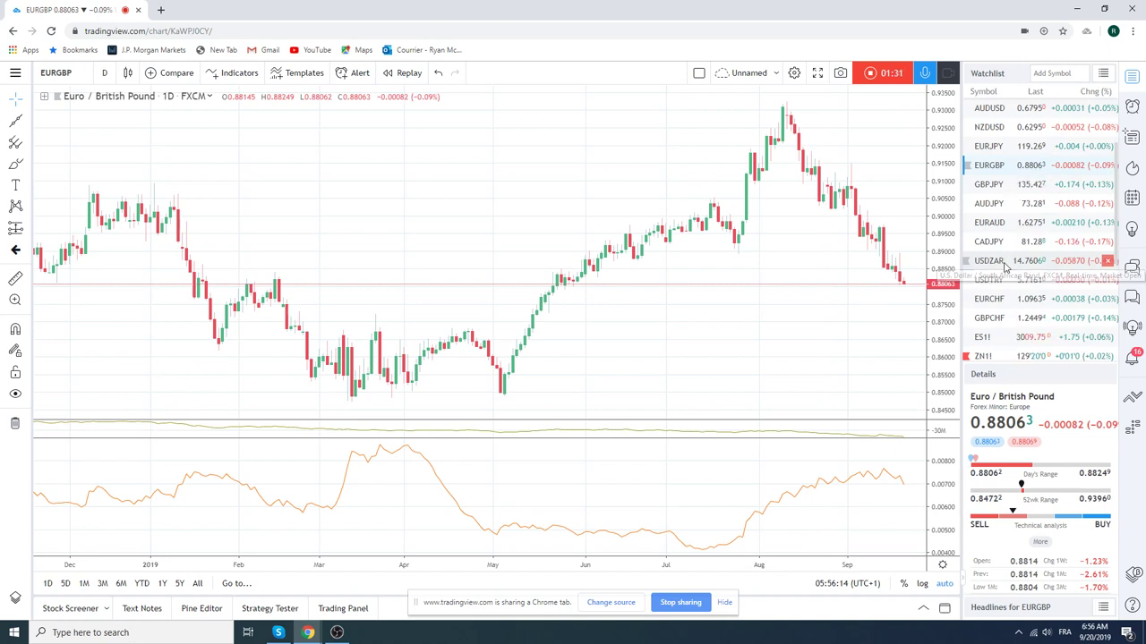
pyautogui.scroll(2, 1006, 265)
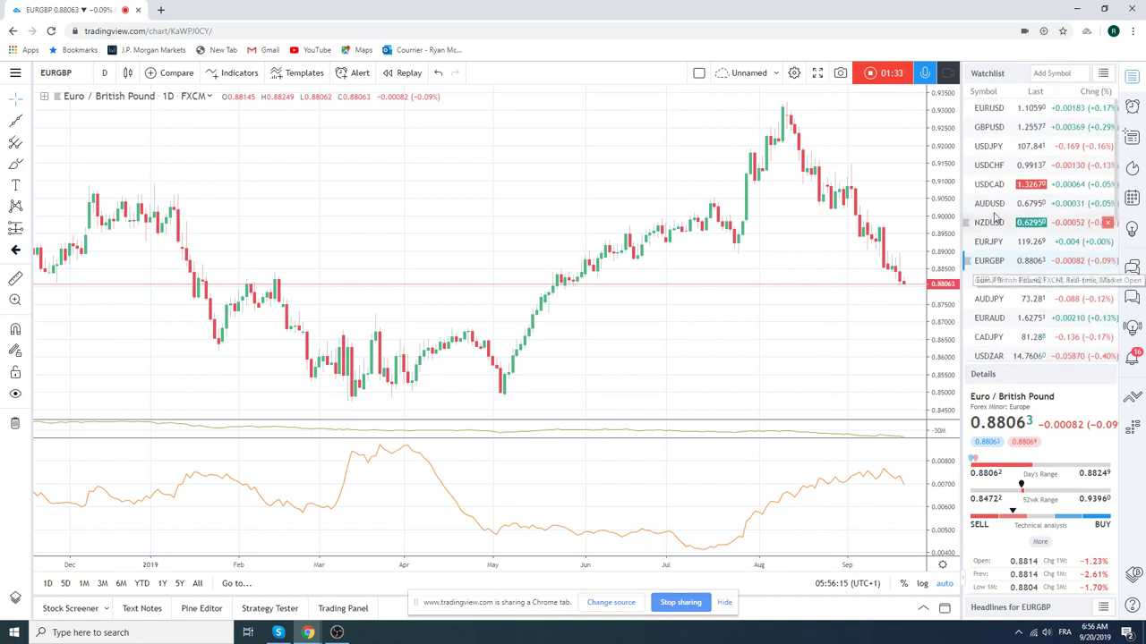
# Flip from GBPUSD to GBPJPY and finish on the GBPUSD daily chart
pyautogui.click(989, 128)
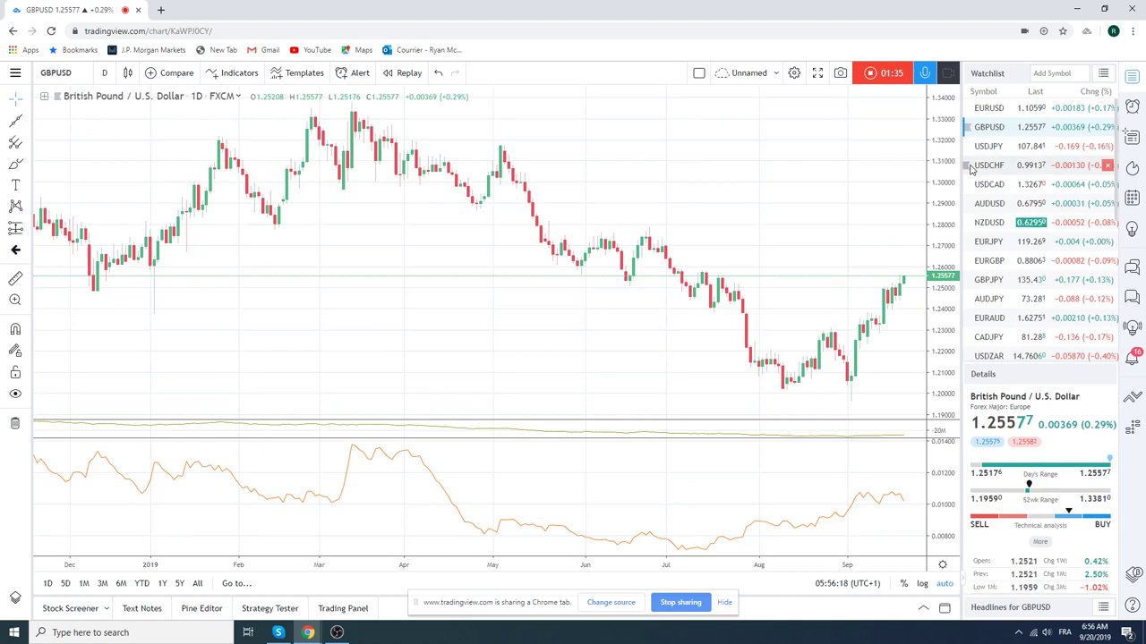
pyautogui.click(995, 281)
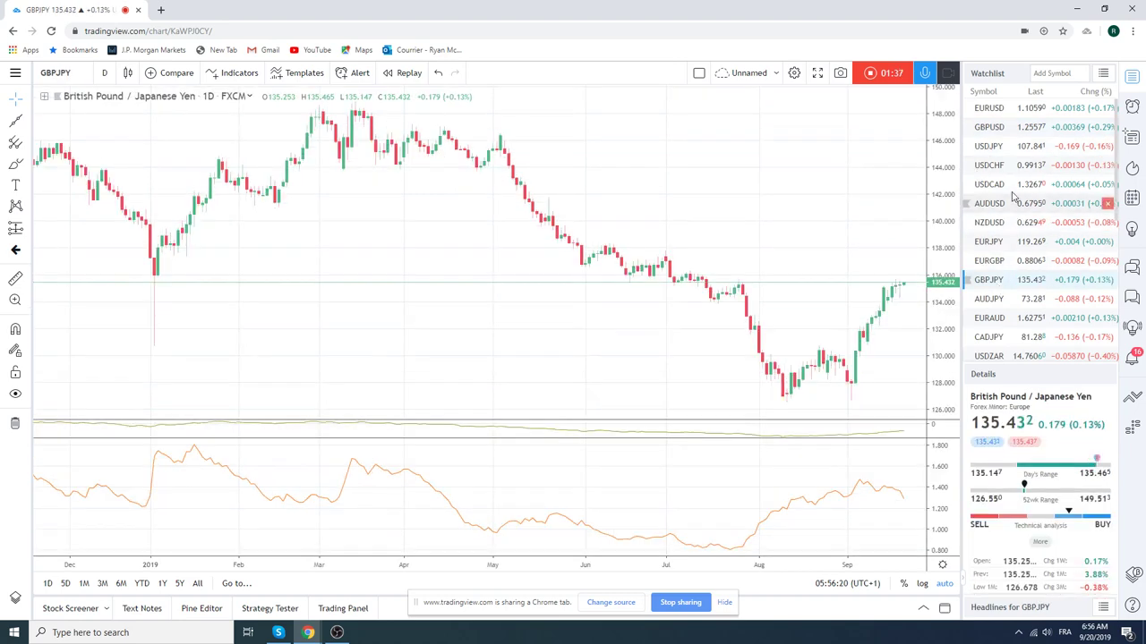
pyautogui.click(989, 128)
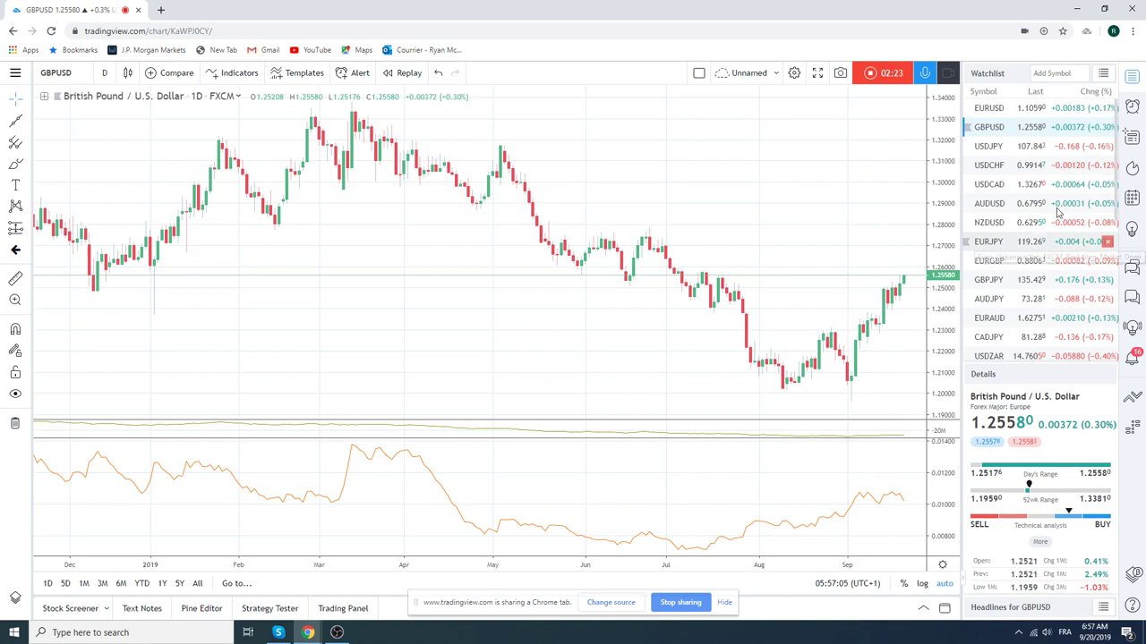
# Review the EURUSD daily chart, then load USDJPY from the watchlist
pyautogui.click(1013, 110)
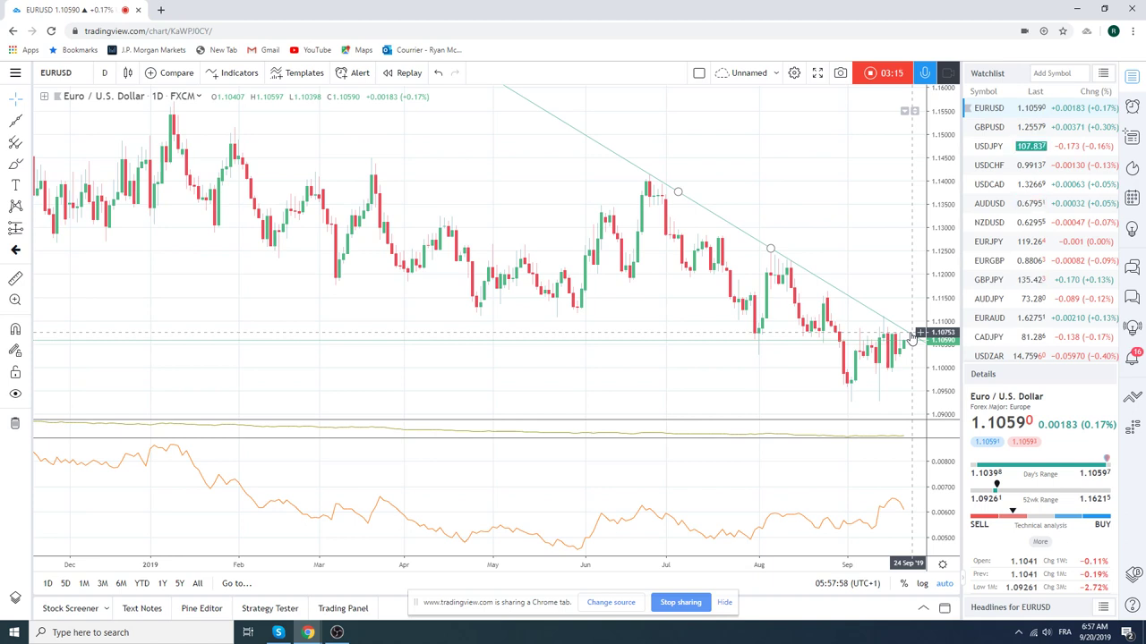
pyautogui.click(995, 147)
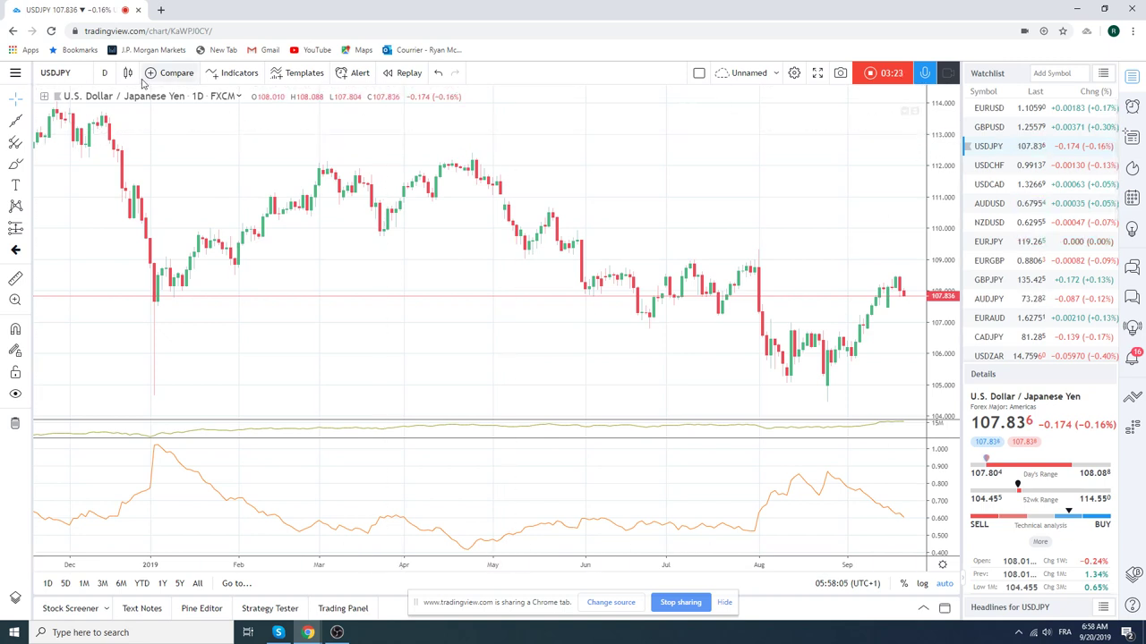
# Switch the USDJPY chart to 1-hour candles and scroll through the watchlist
pyautogui.click(103, 73)
pyautogui.click(133, 349)
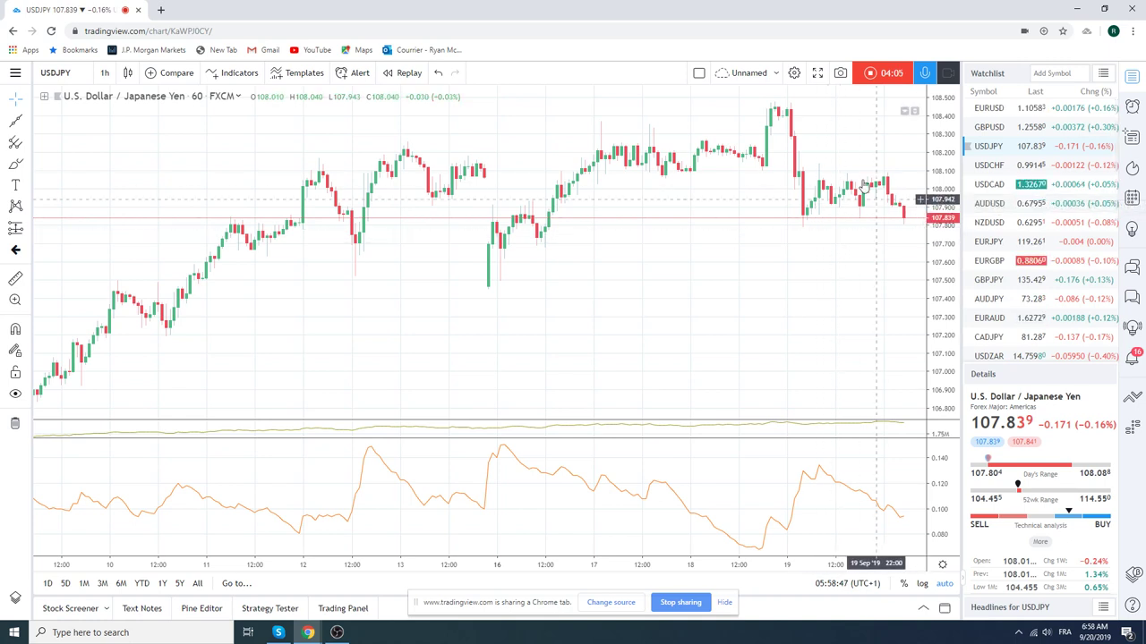
pyautogui.scroll(-2, 998, 260)
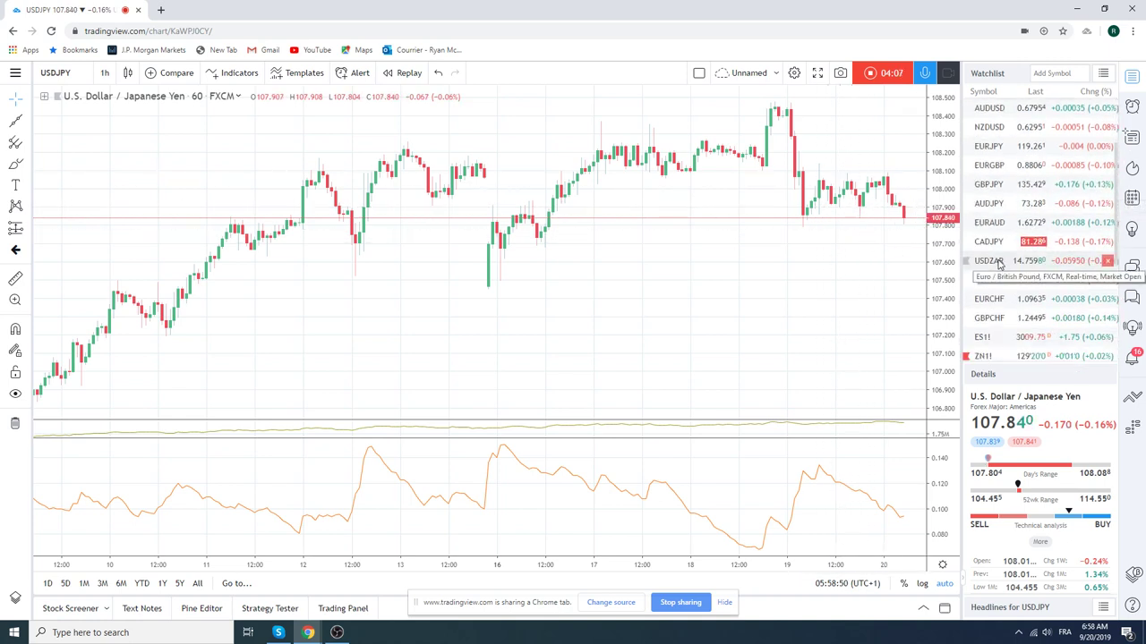
pyautogui.scroll(-1, 1000, 262)
pyautogui.scroll(-1, 1000, 262)
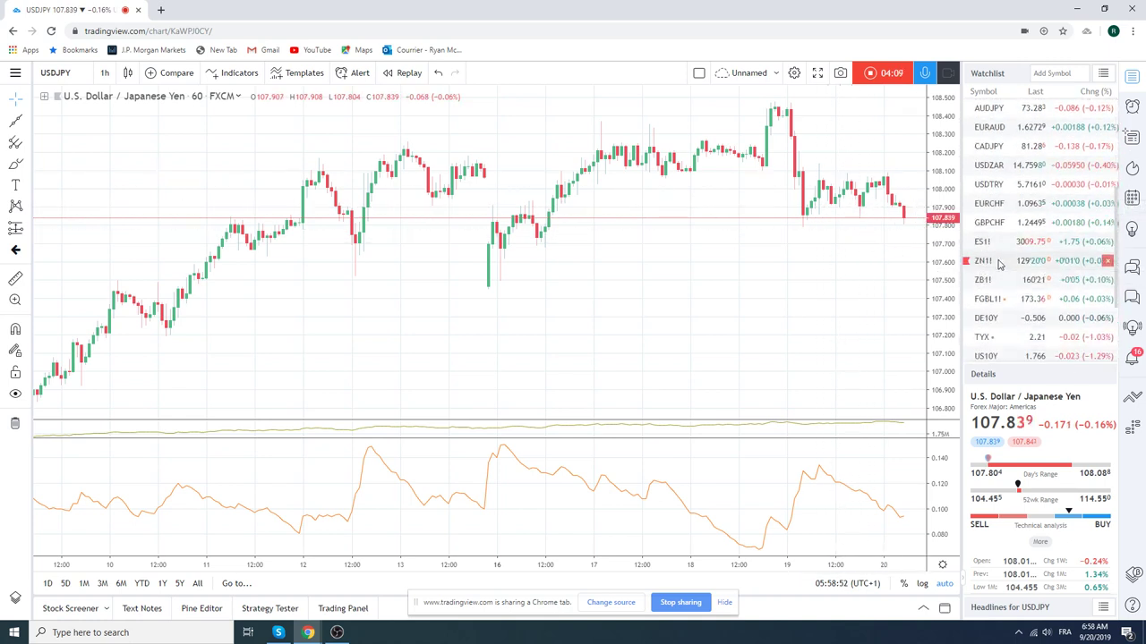
pyautogui.scroll(-2, 1007, 264)
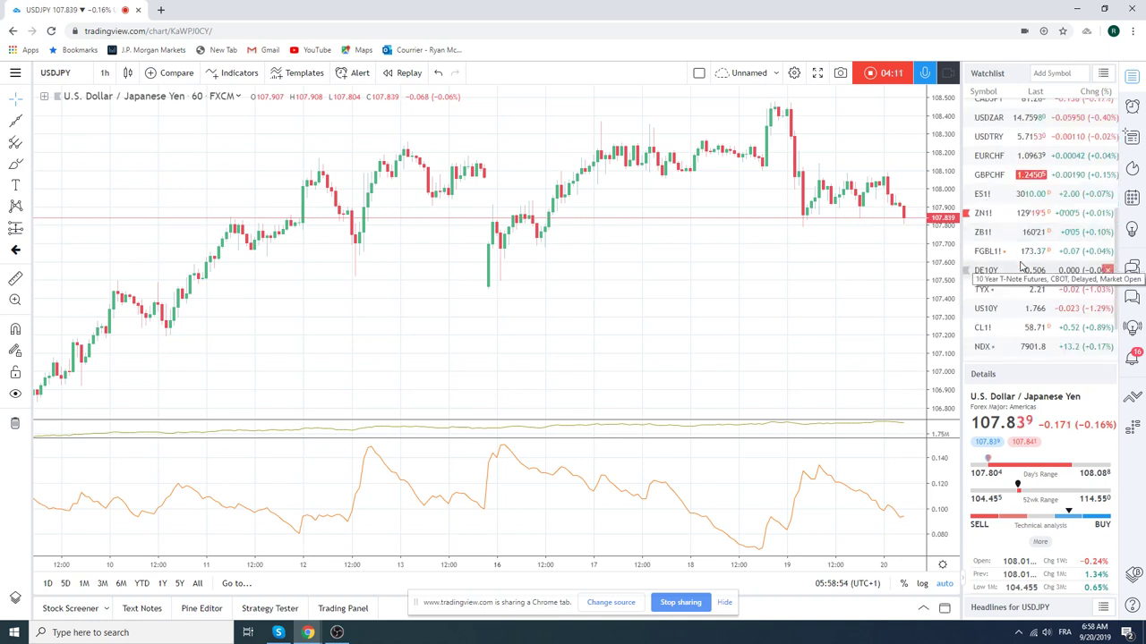
pyautogui.scroll(2, 1020, 266)
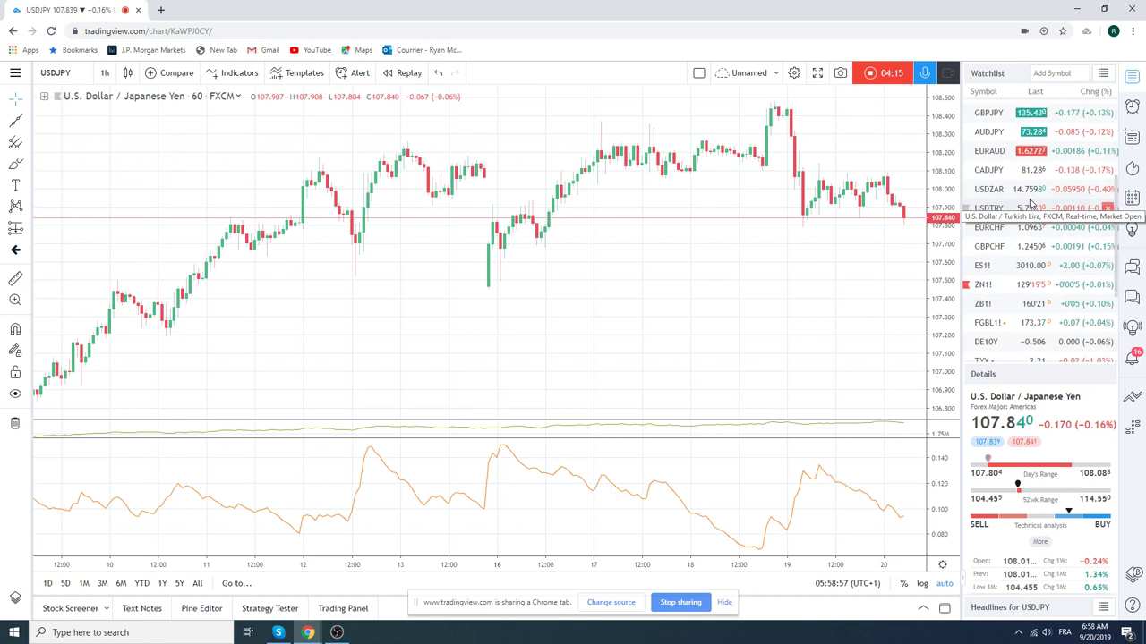
pyautogui.scroll(1, 1029, 202)
pyautogui.scroll(3, 1031, 204)
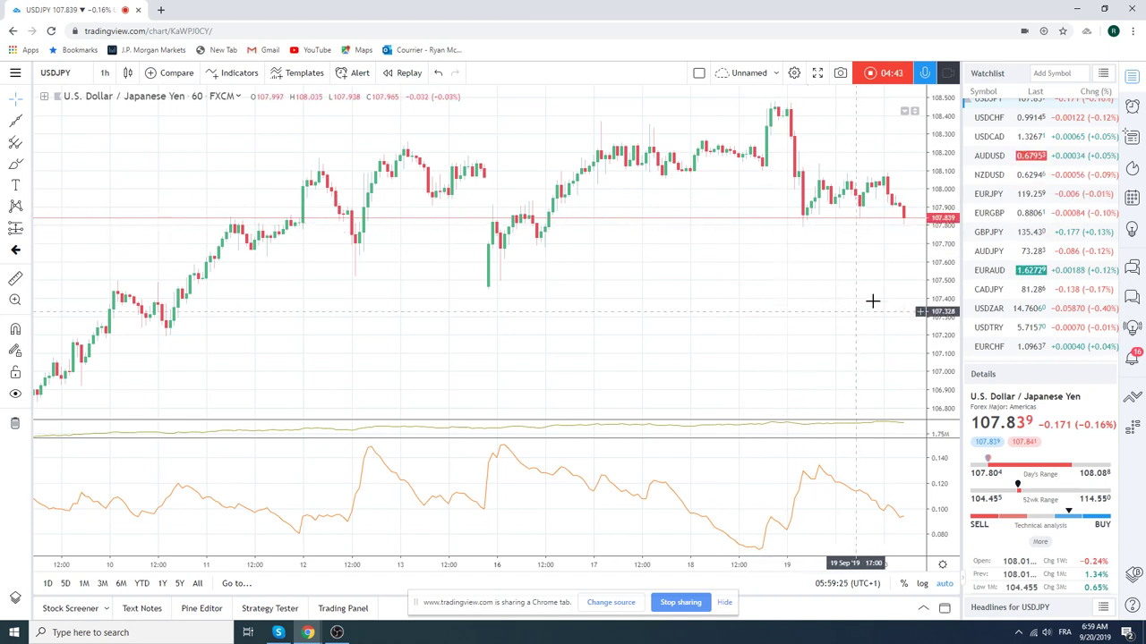
pyautogui.scroll(2, 1017, 275)
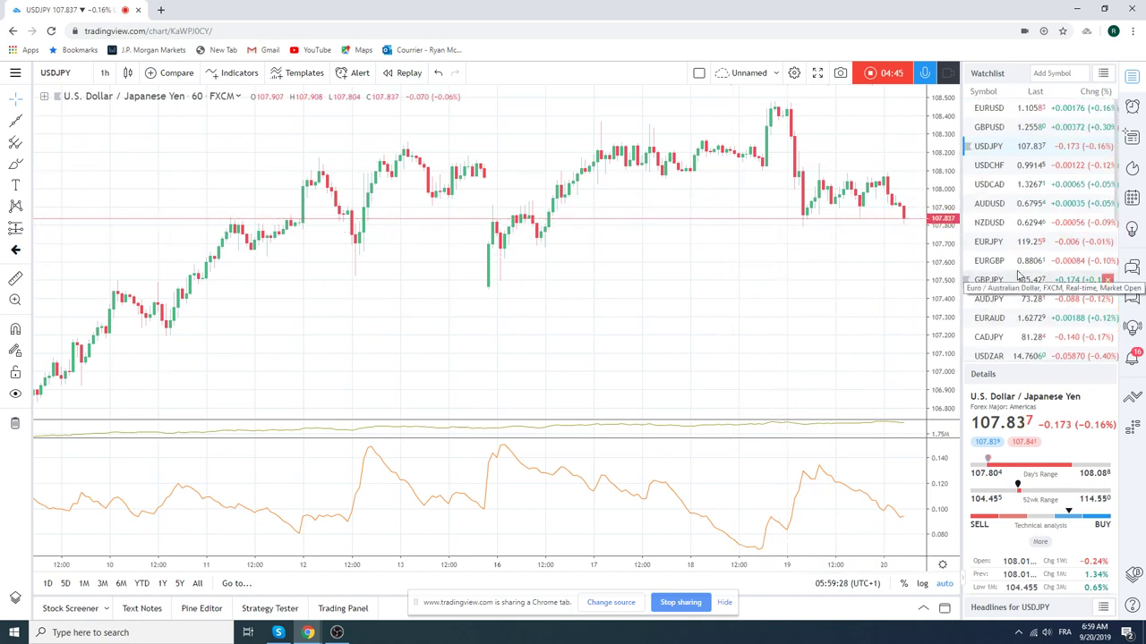
pyautogui.scroll(-4, 1018, 275)
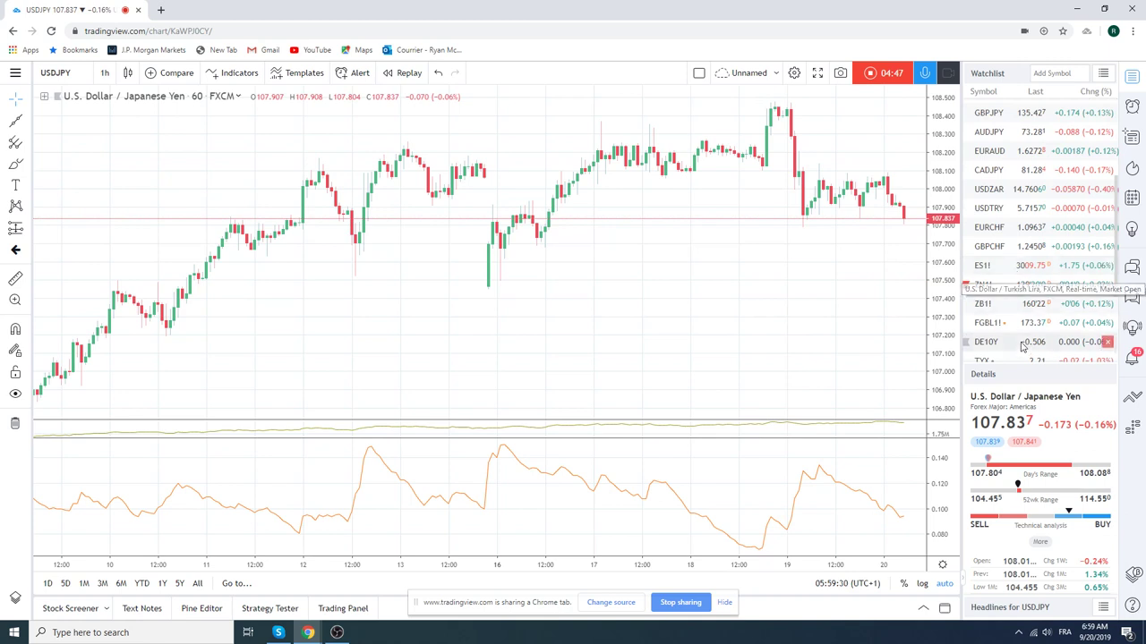
# Load ES1! as daily candles, zoomed in to cover June to September 2019
pyautogui.click(1007, 267)
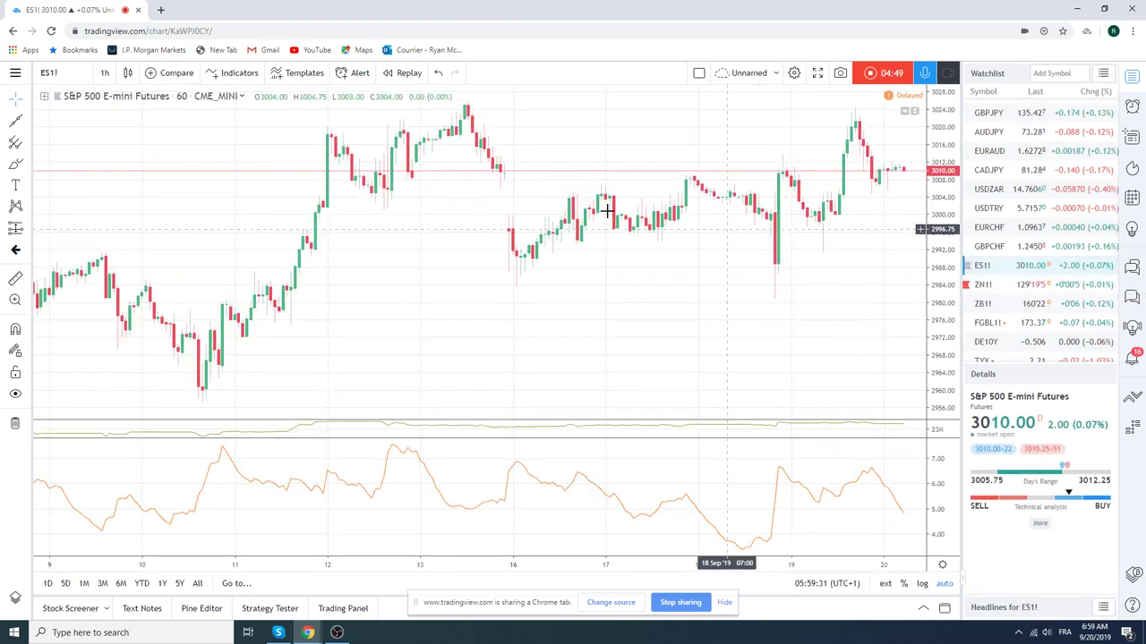
pyautogui.click(106, 73)
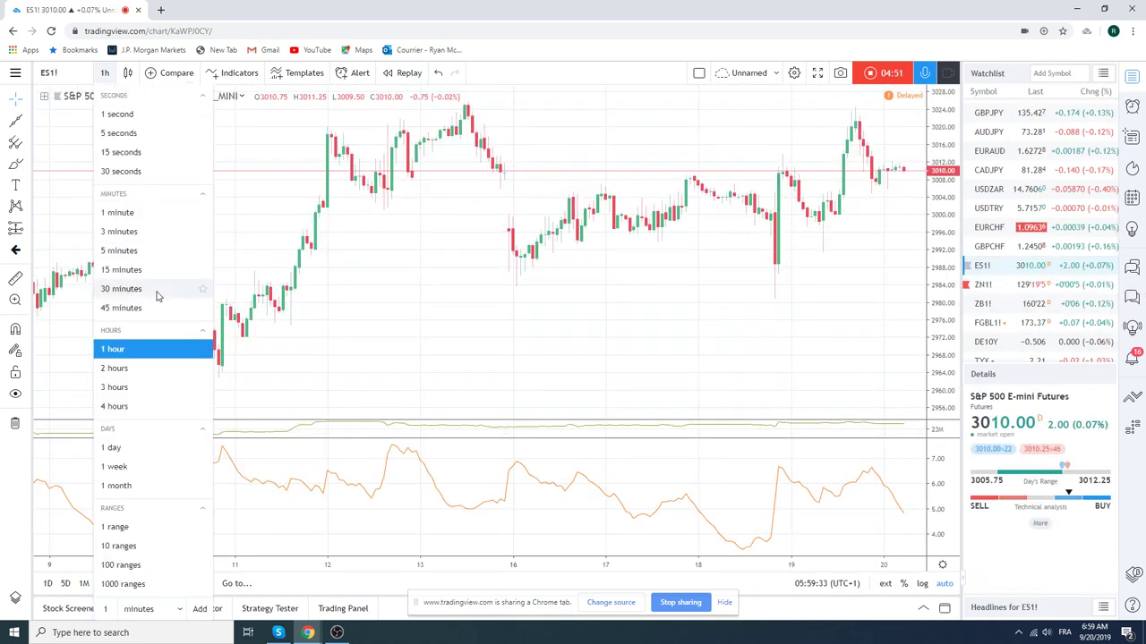
pyautogui.click(112, 448)
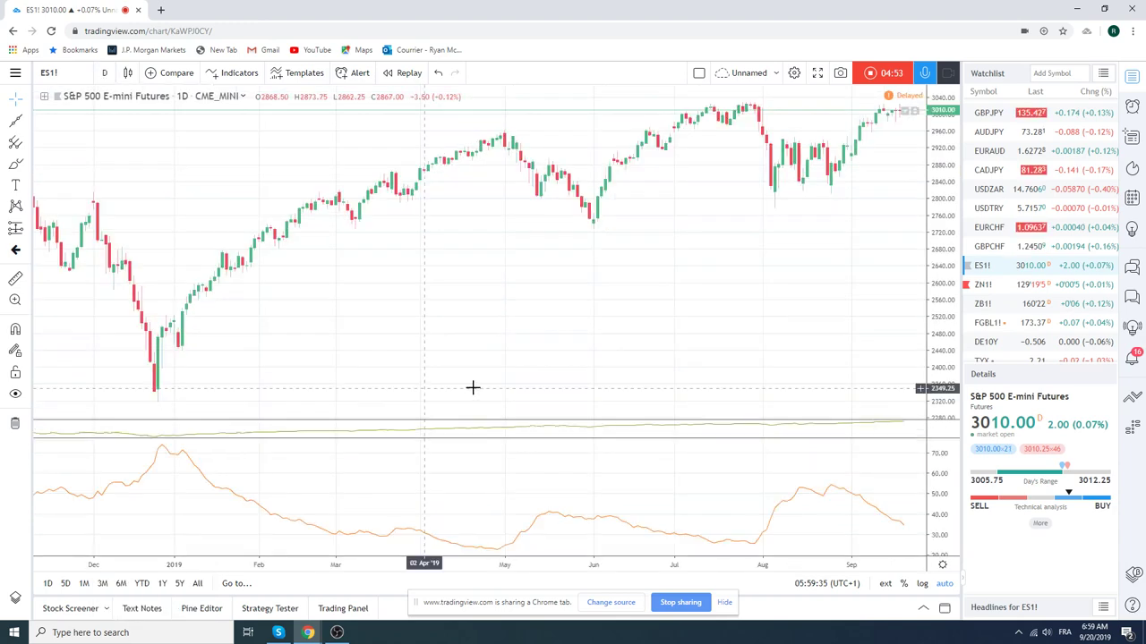
pyautogui.scroll(5, 617, 273)
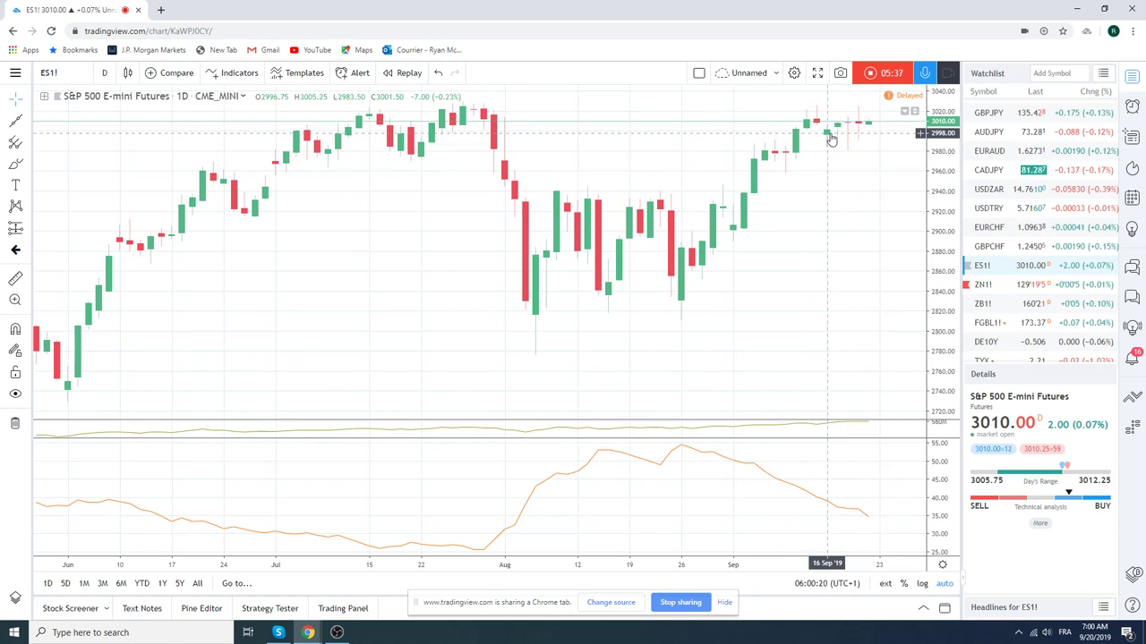
pyautogui.click(988, 287)
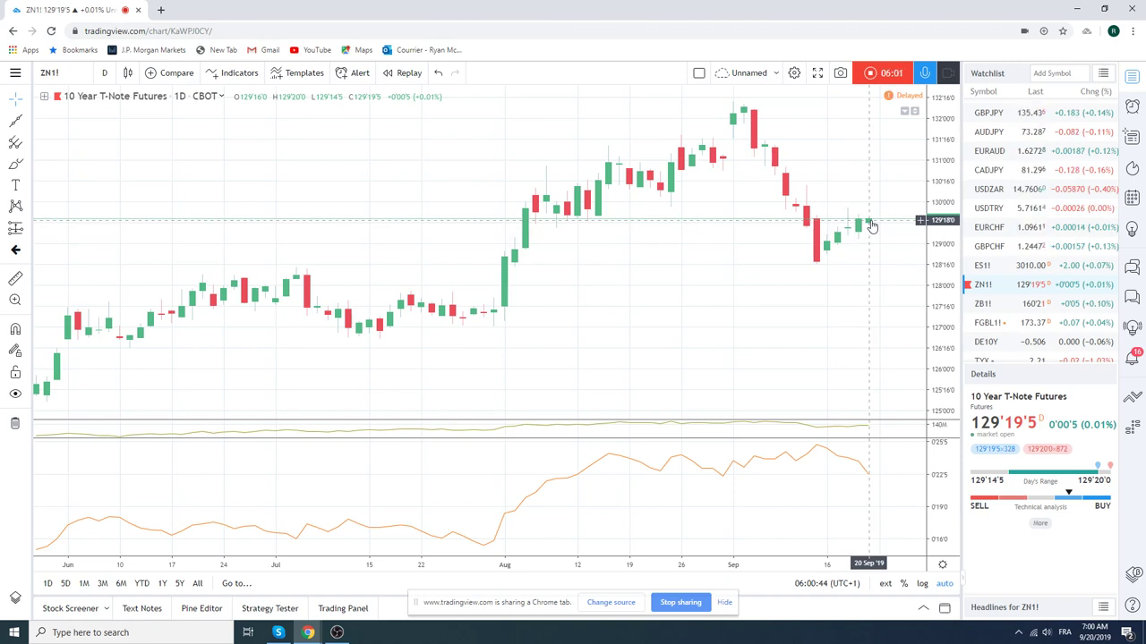
pyautogui.scroll(-5, 810, 224)
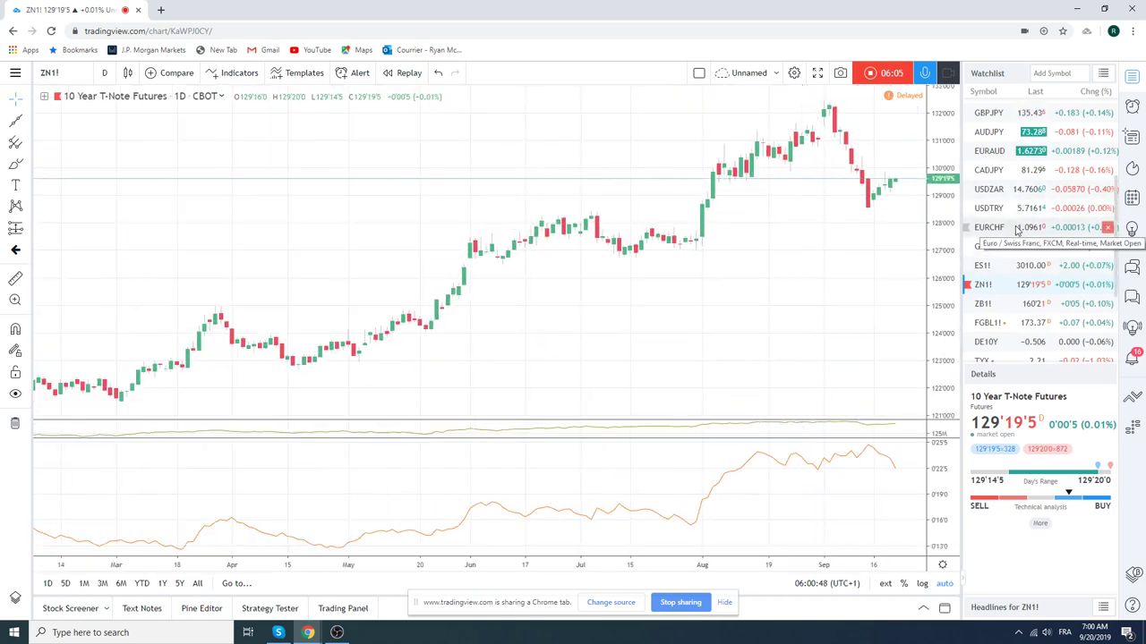
pyautogui.scroll(3, 1017, 230)
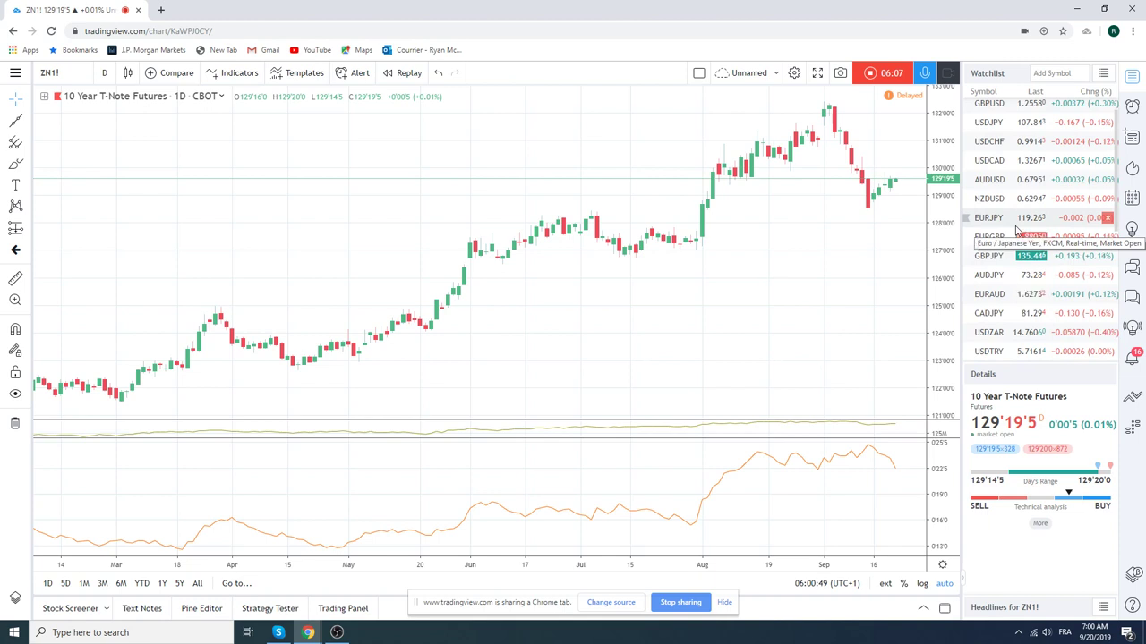
pyautogui.scroll(1, 1016, 233)
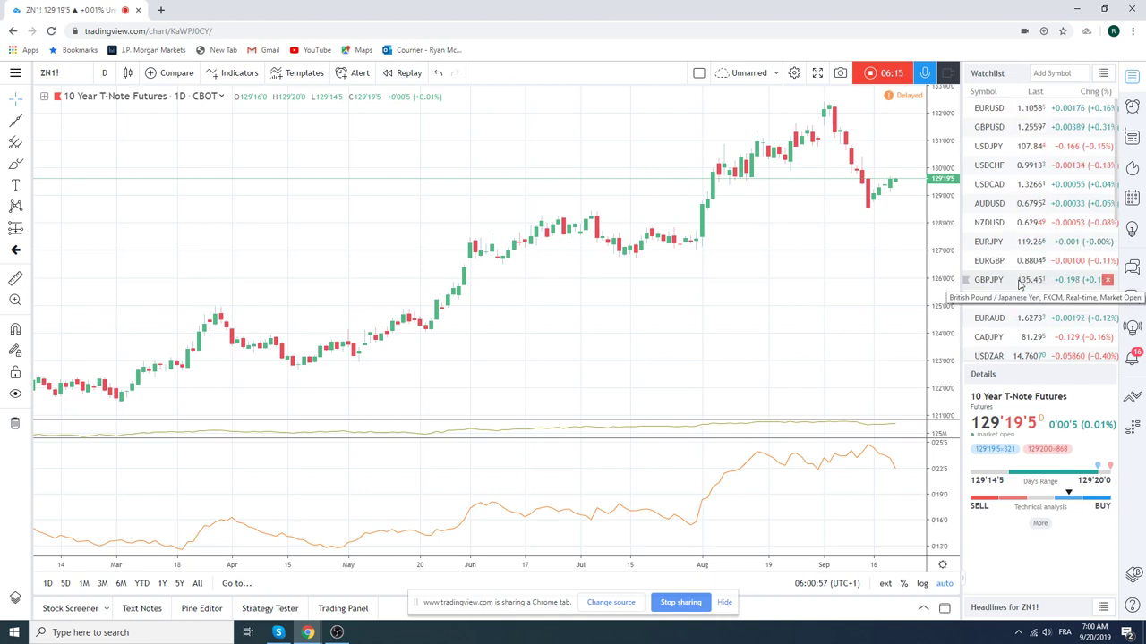
pyautogui.scroll(-1, 1021, 284)
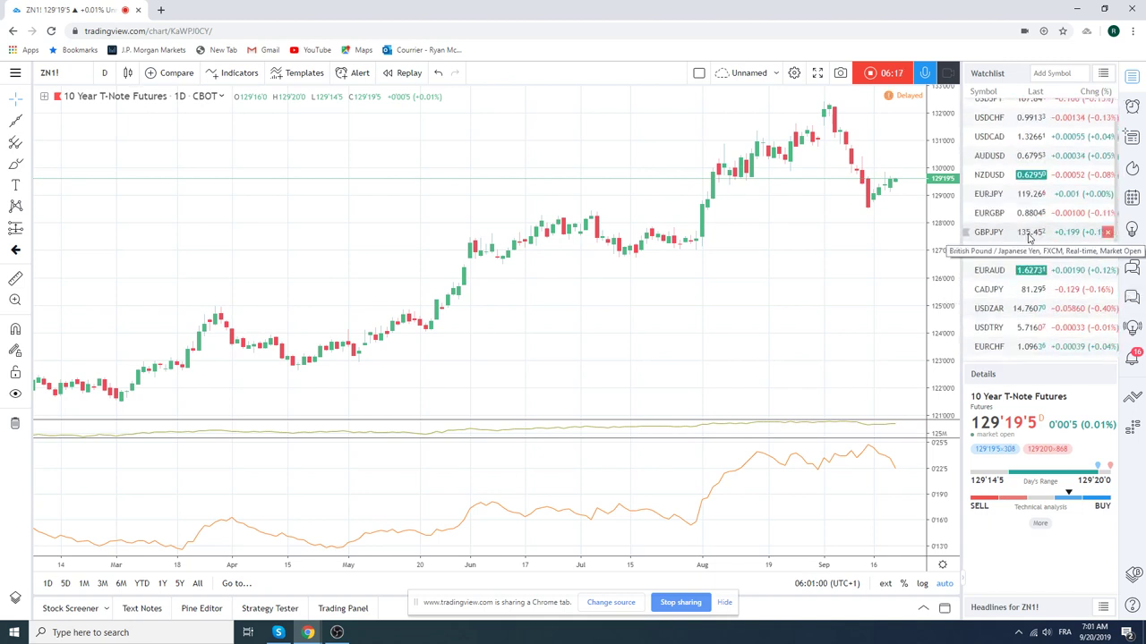
pyautogui.scroll(-1, 1030, 237)
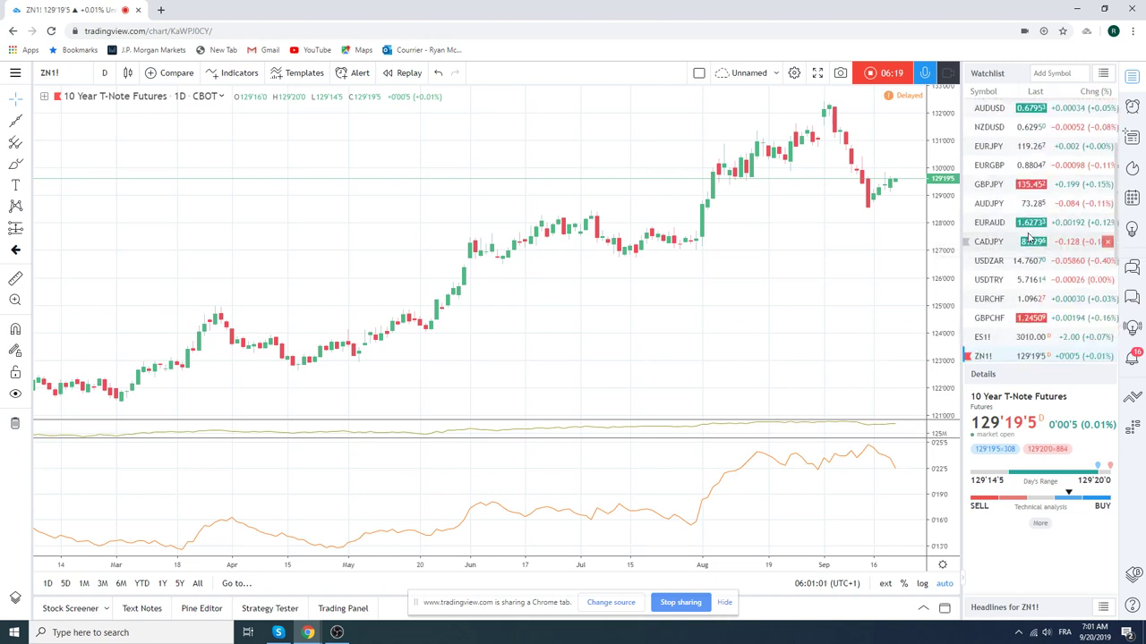
pyautogui.scroll(2, 1029, 237)
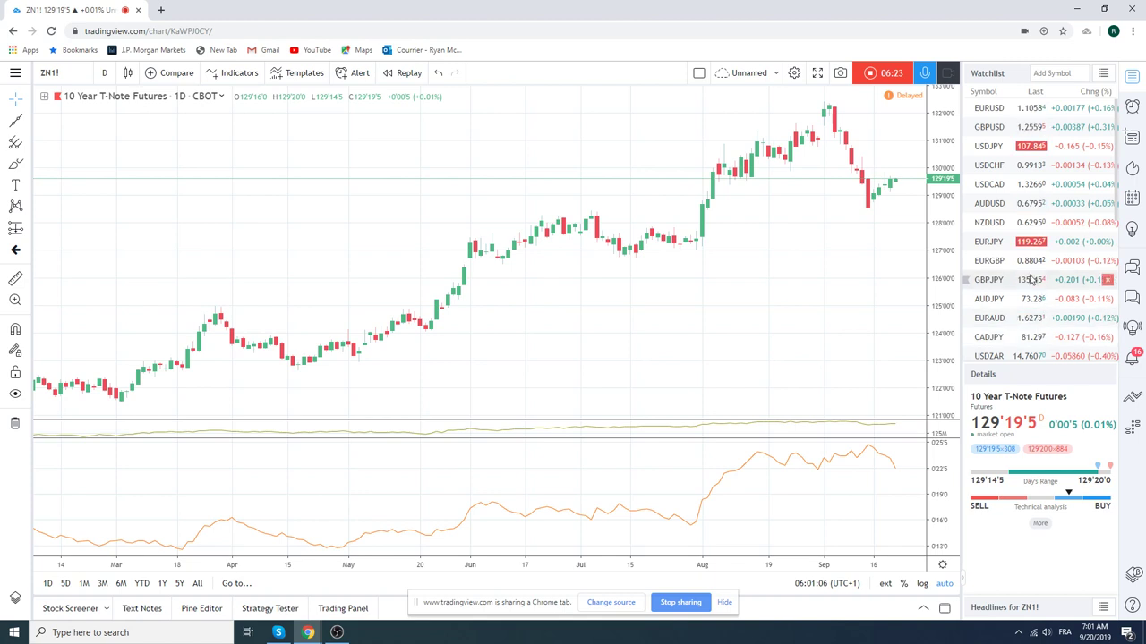
# Load the EURAUD daily chart, spanning February to late September 2019
pyautogui.click(992, 322)
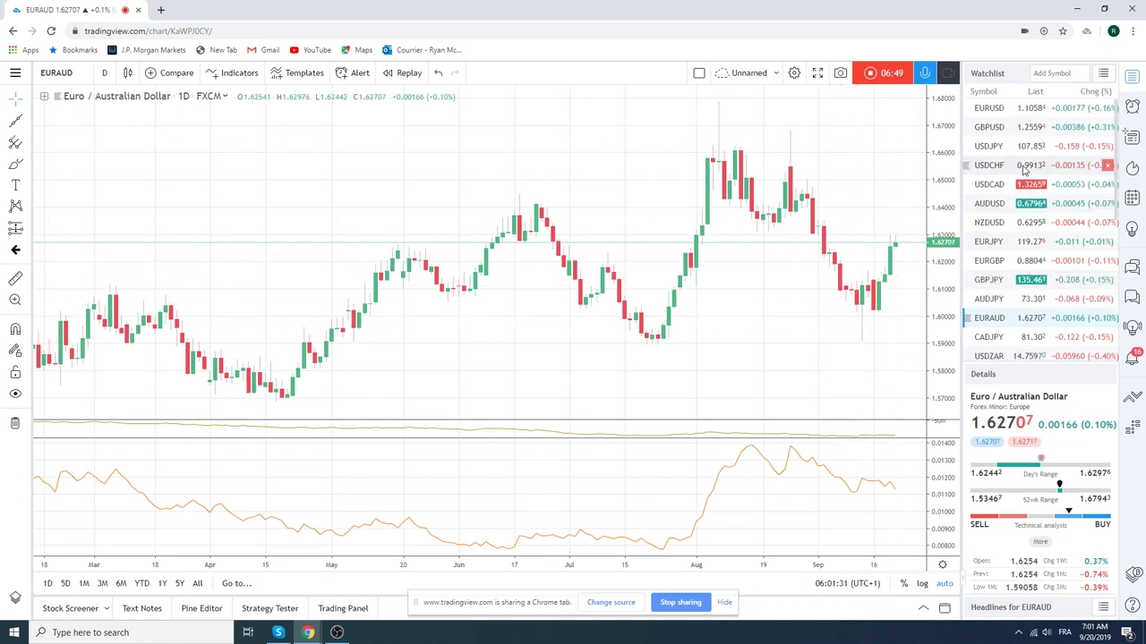
pyautogui.scroll(-2, 1023, 175)
pyautogui.scroll(1, 1023, 174)
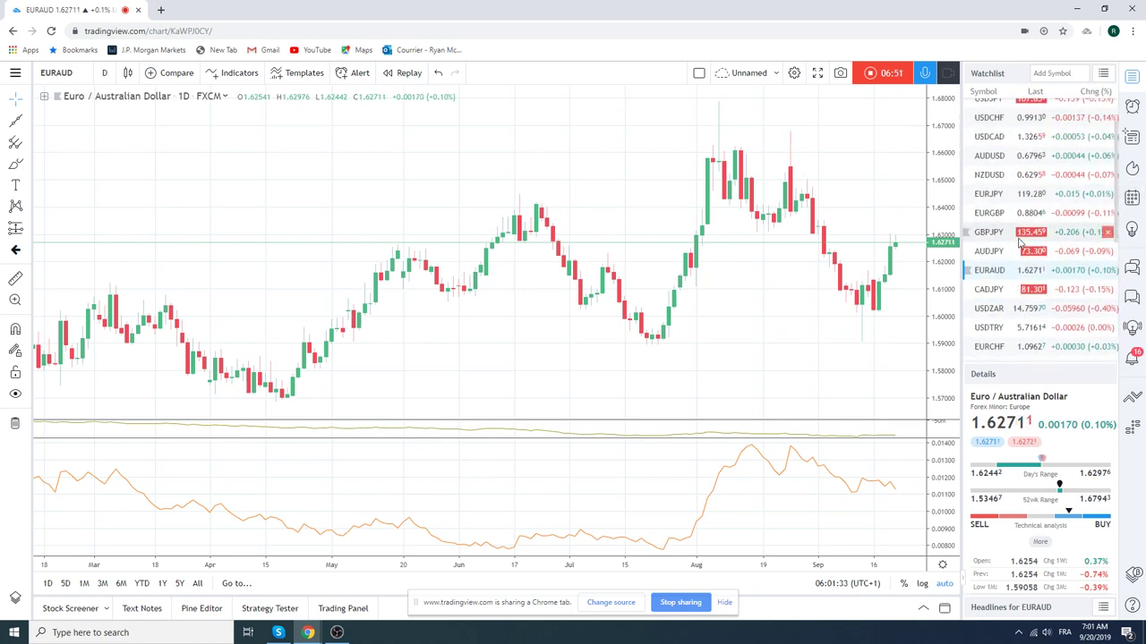
# Review the AUDUSD daily chart, then load the FGBL1! Euro Bund Futures chart
pyautogui.click(989, 155)
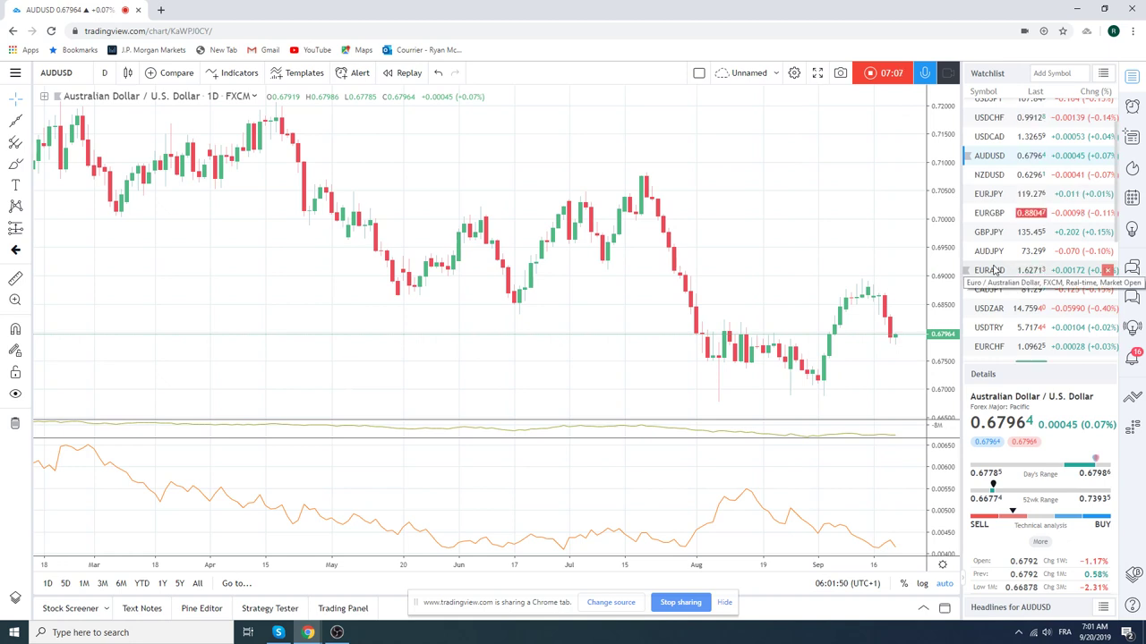
pyautogui.scroll(-3, 994, 270)
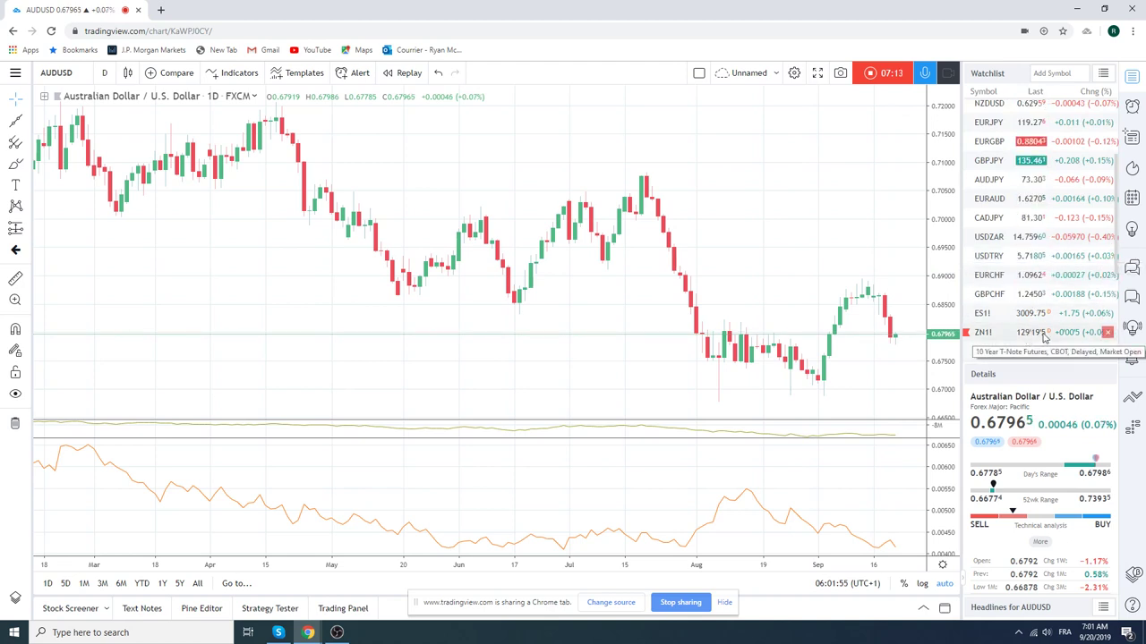
pyautogui.scroll(-1, 1043, 339)
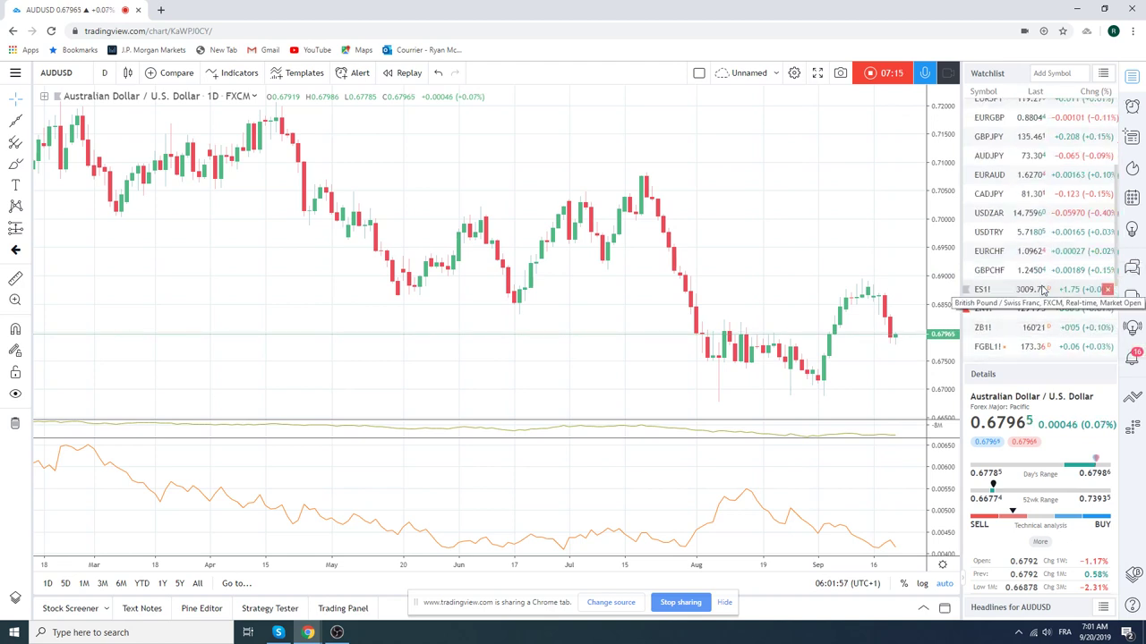
pyautogui.click(1038, 346)
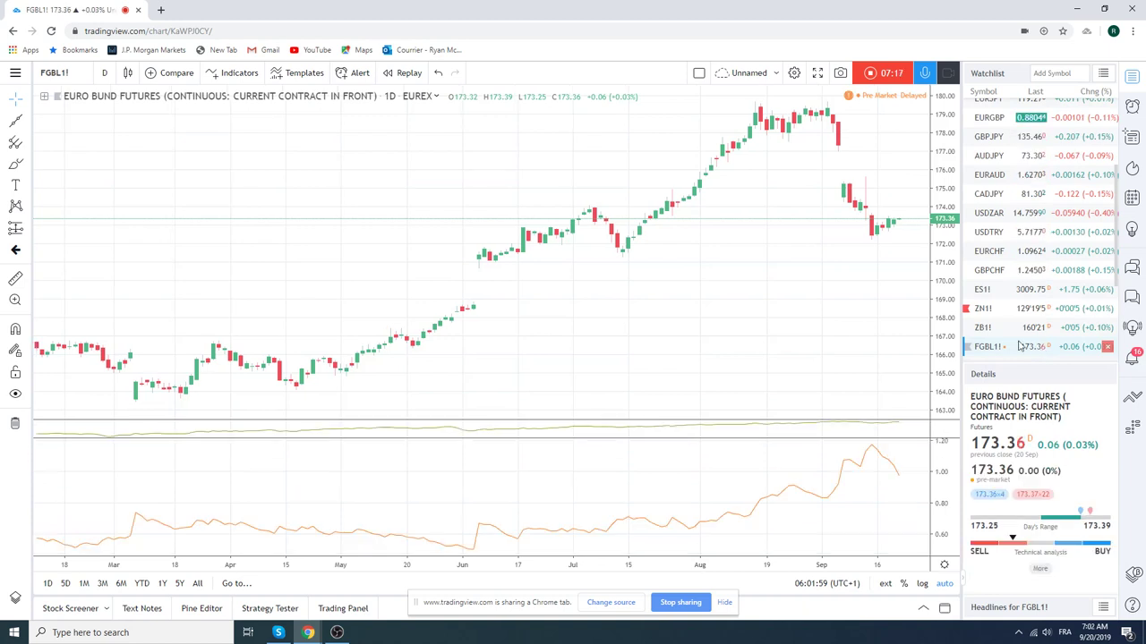
# Switch back to the ZN1! 10 Year T-Note Futures daily chart
pyautogui.click(1000, 310)
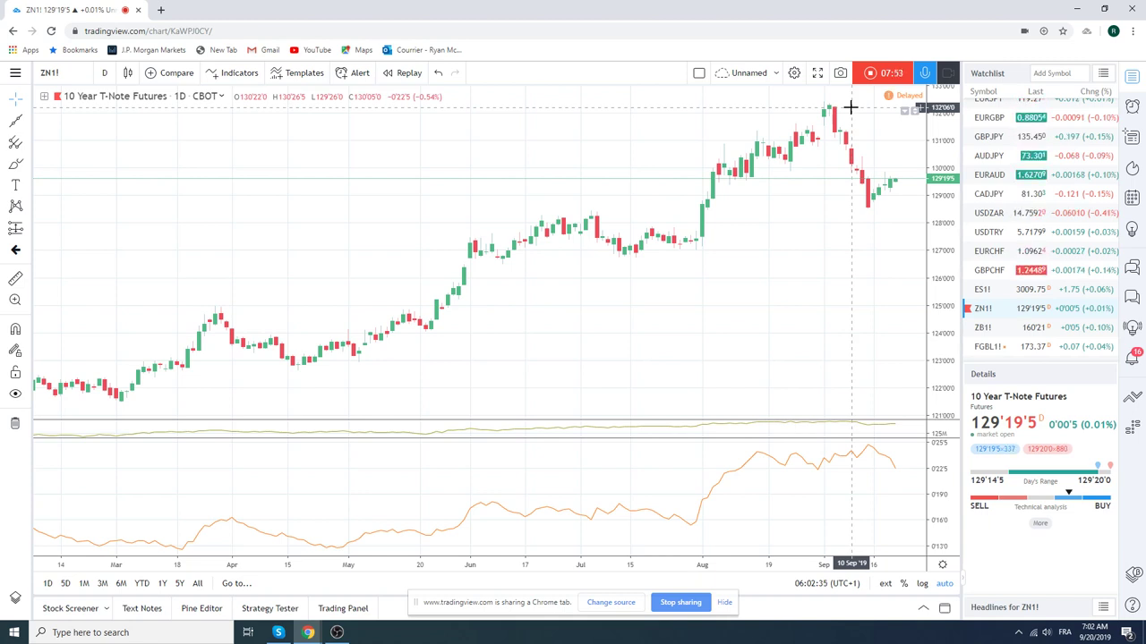
# Swap the watchlist for the Data Window, then scroll the economic calendar to September 23 PMIs
pyautogui.click(1128, 143)
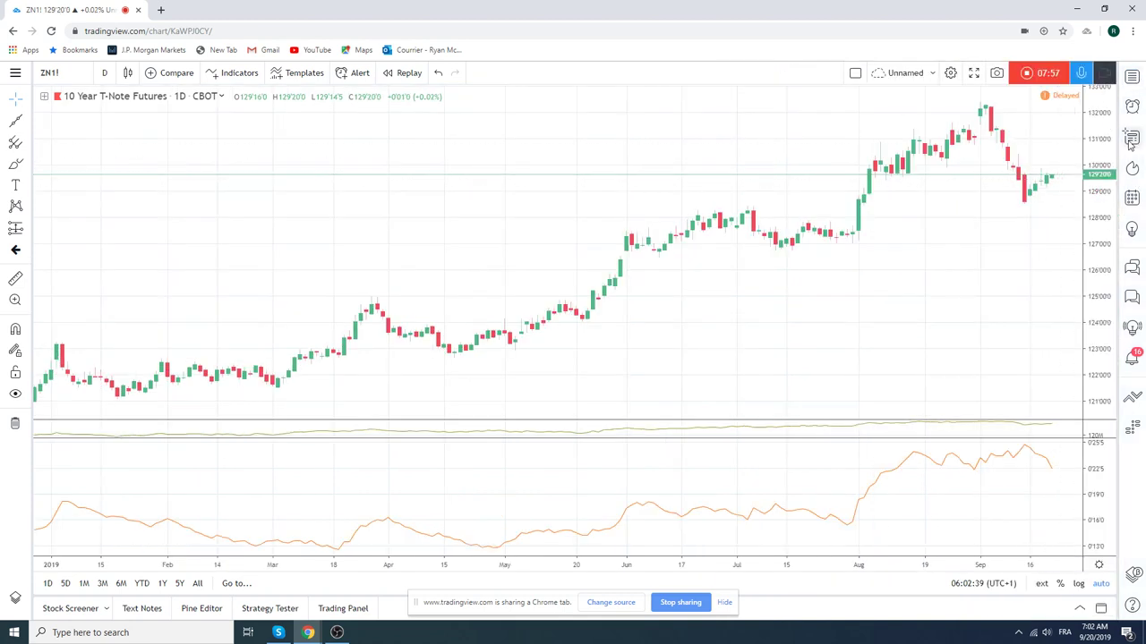
pyautogui.click(1132, 139)
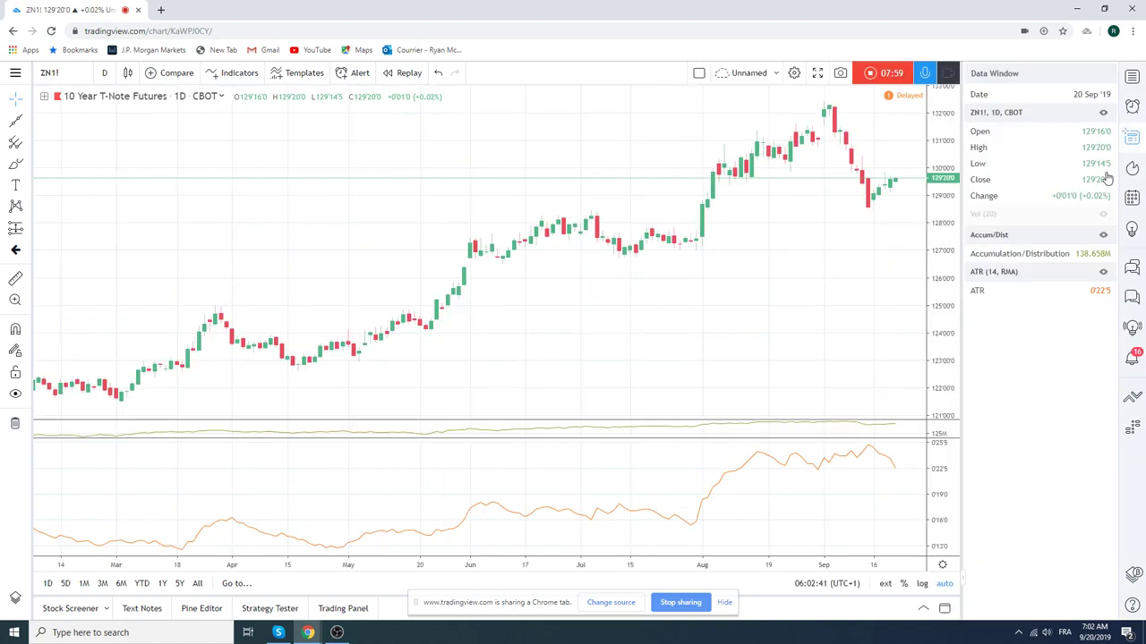
pyautogui.click(1132, 197)
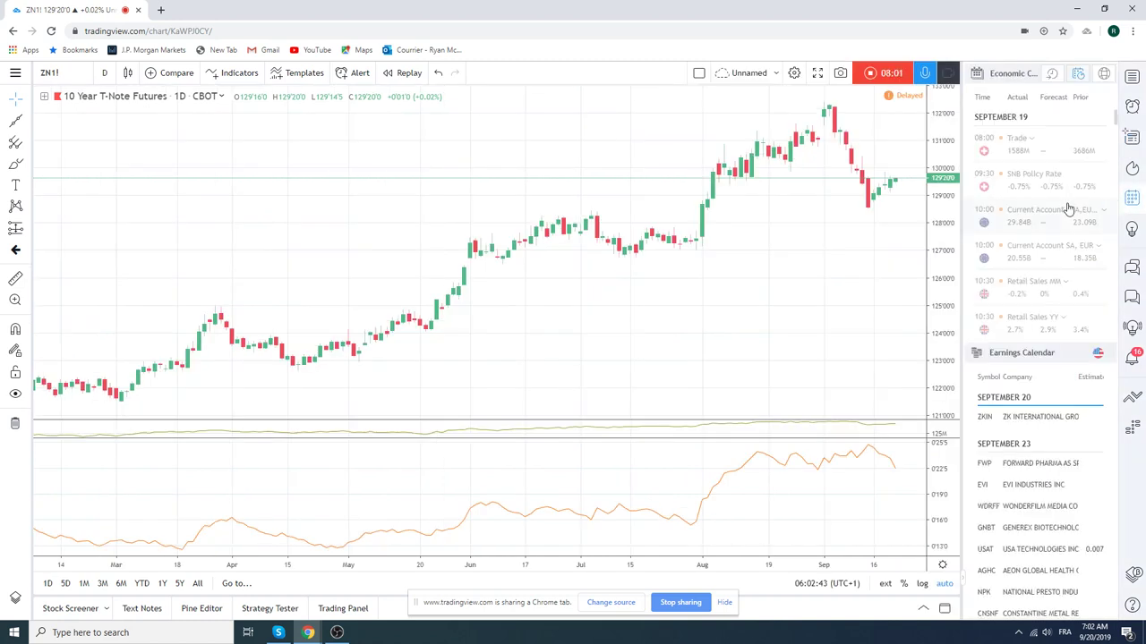
pyautogui.scroll(-5, 1058, 219)
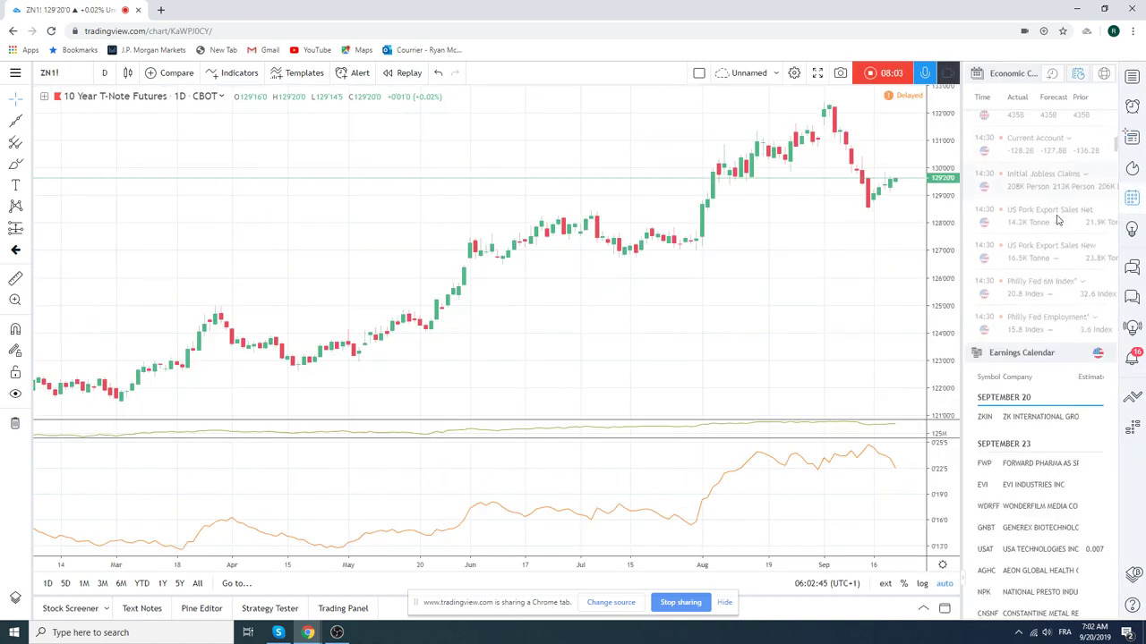
pyautogui.scroll(-5, 1058, 221)
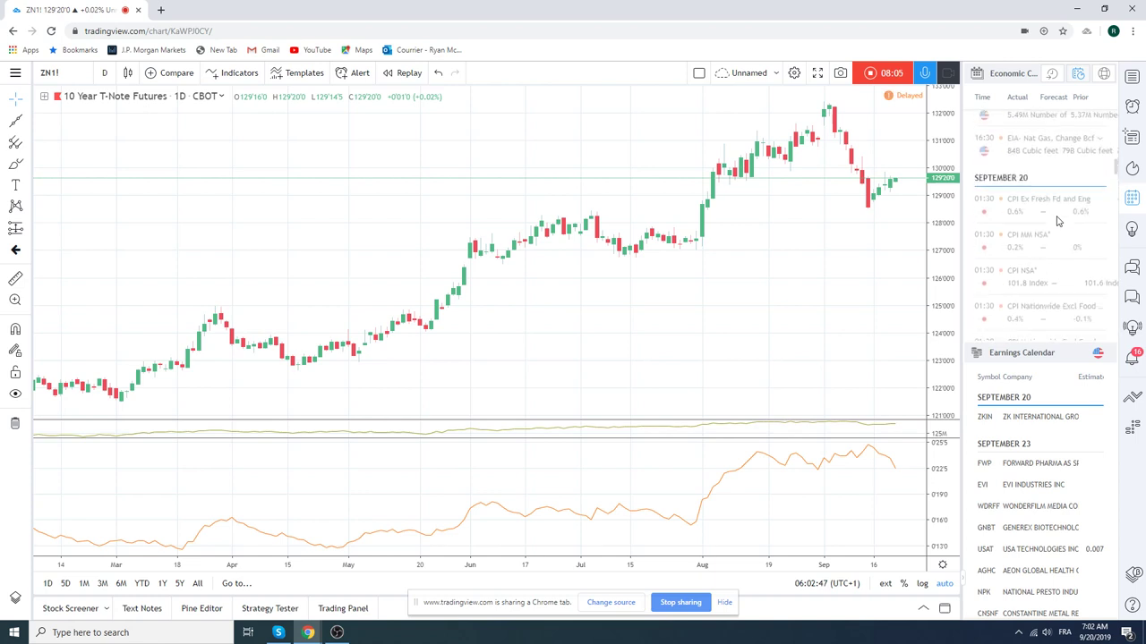
pyautogui.scroll(-3, 1058, 221)
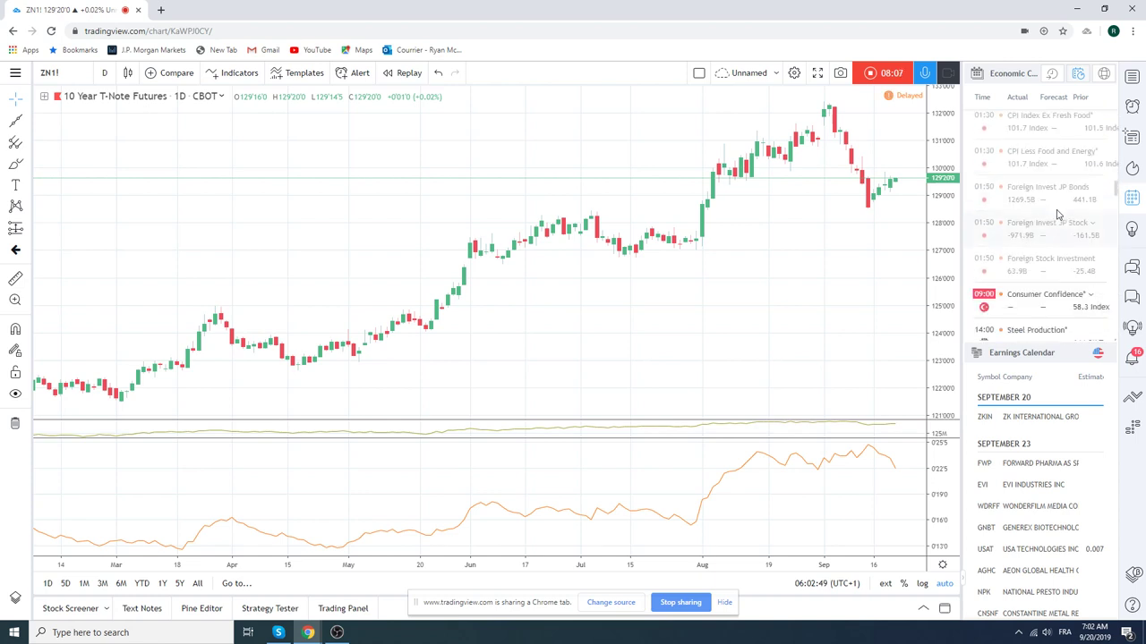
pyautogui.scroll(-2, 1056, 207)
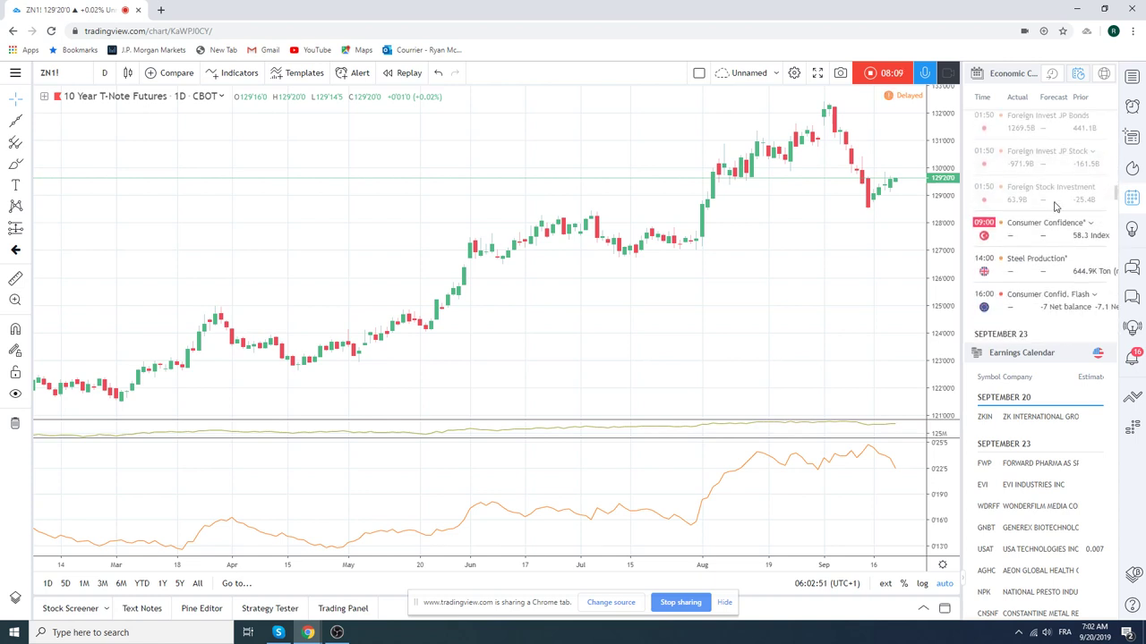
pyautogui.scroll(-1, 1057, 207)
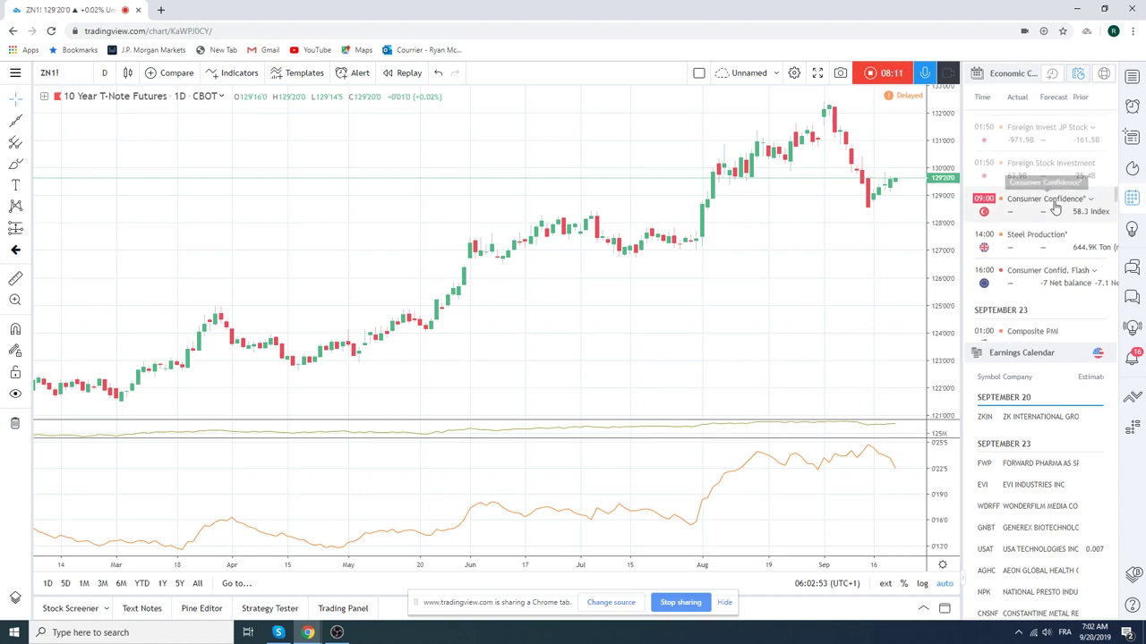
pyautogui.scroll(-2, 1055, 207)
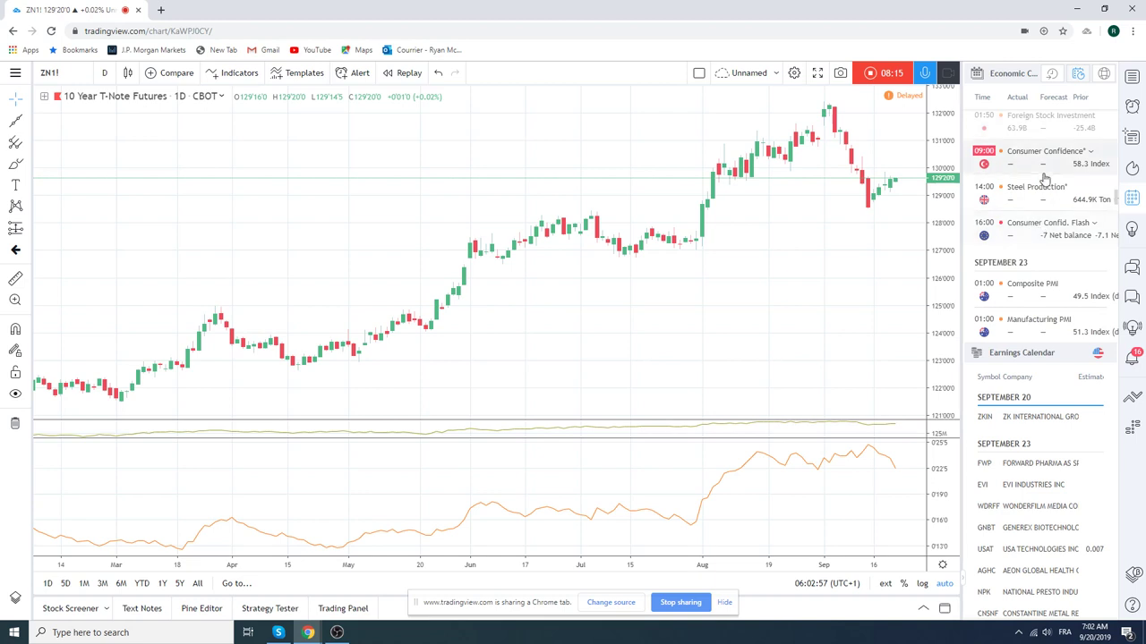
pyautogui.scroll(-1, 1045, 178)
pyautogui.scroll(-3, 1045, 178)
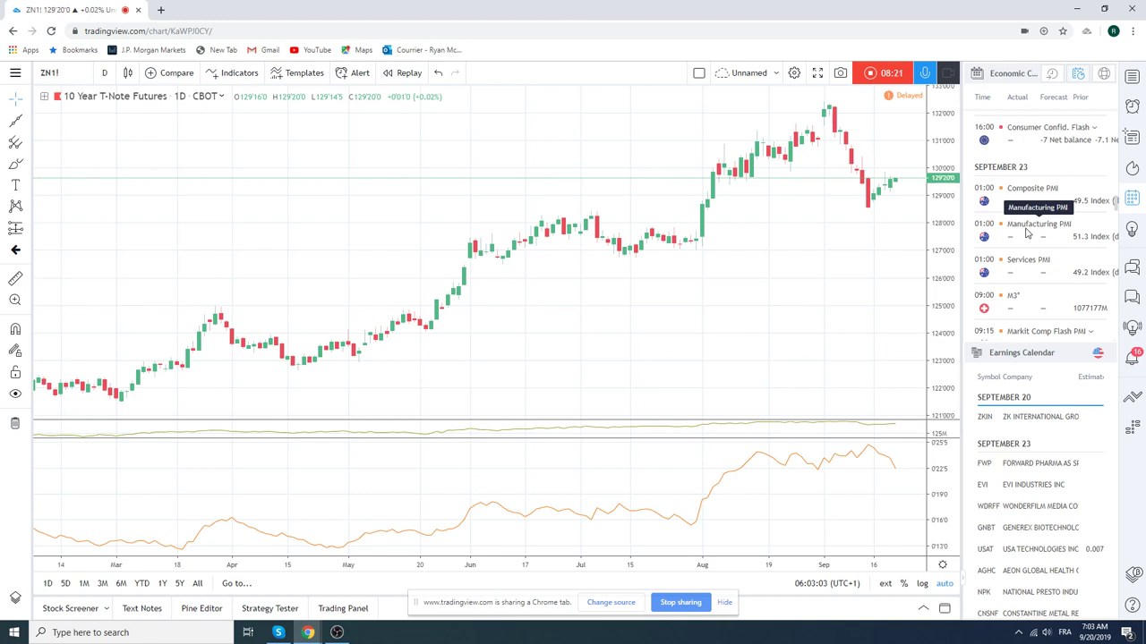
# Replace the economic calendar with the watchlist and T-Note symbol details, then scroll the list
pyautogui.click(1131, 77)
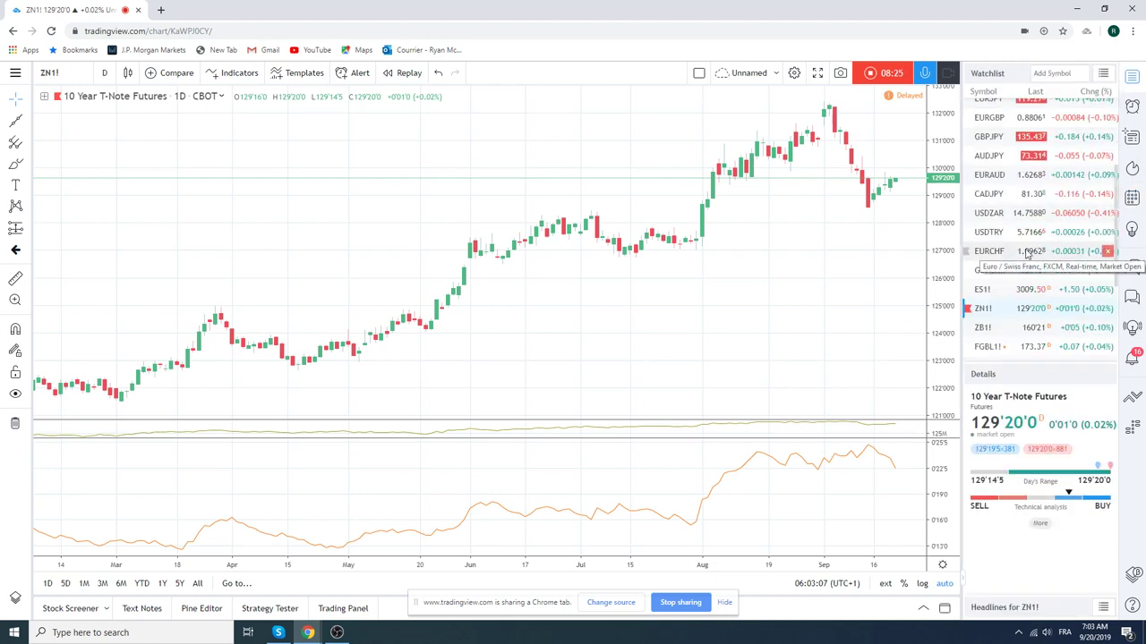
pyautogui.scroll(3, 1031, 251)
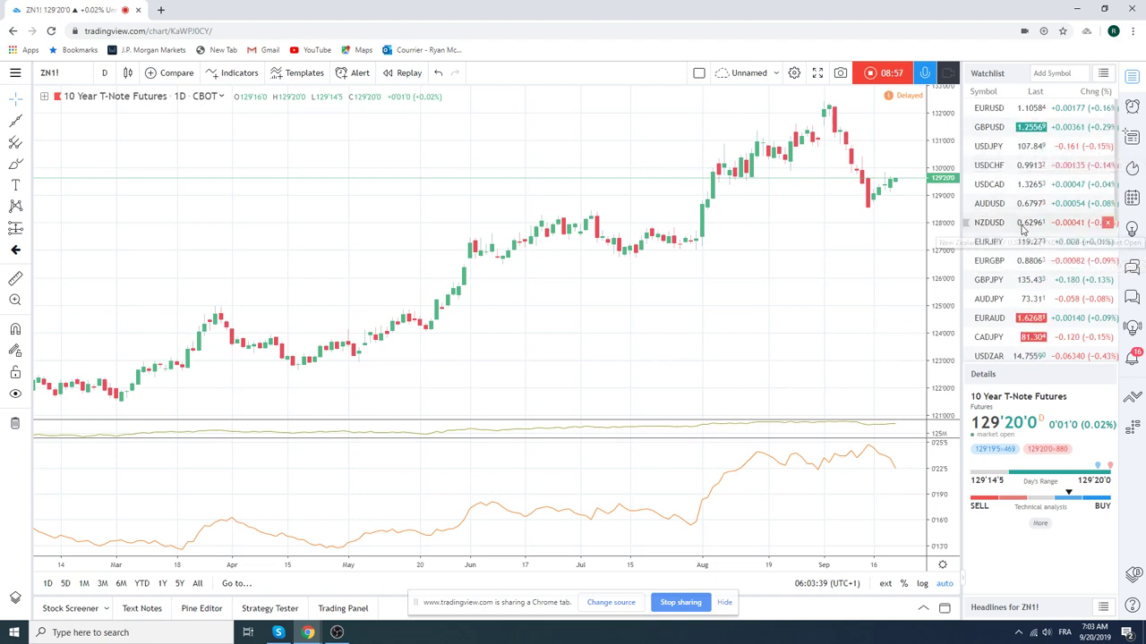
pyautogui.scroll(-3, 1020, 225)
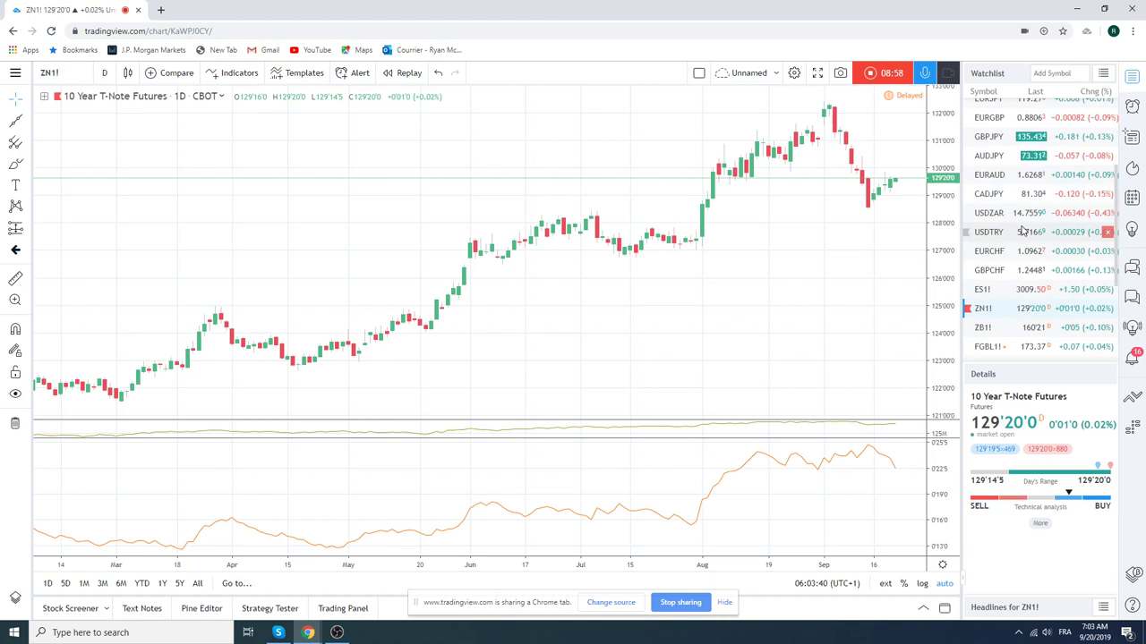
# Switch the chart to the S&P 500 E-mini Futures (ES1!) daily view from the watchlist
pyautogui.click(990, 289)
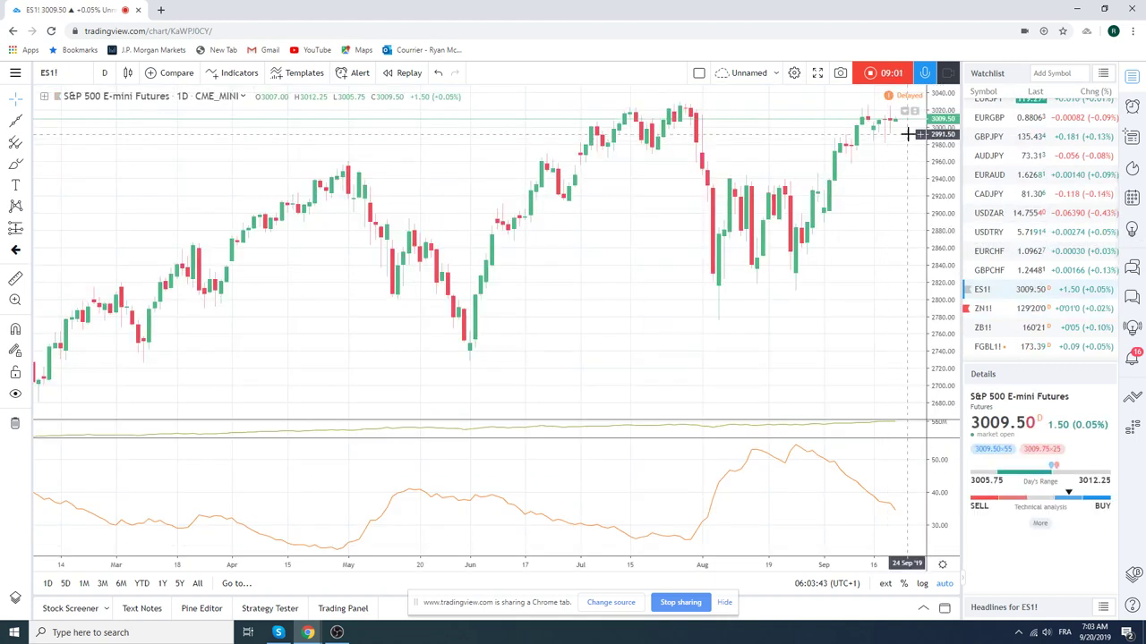